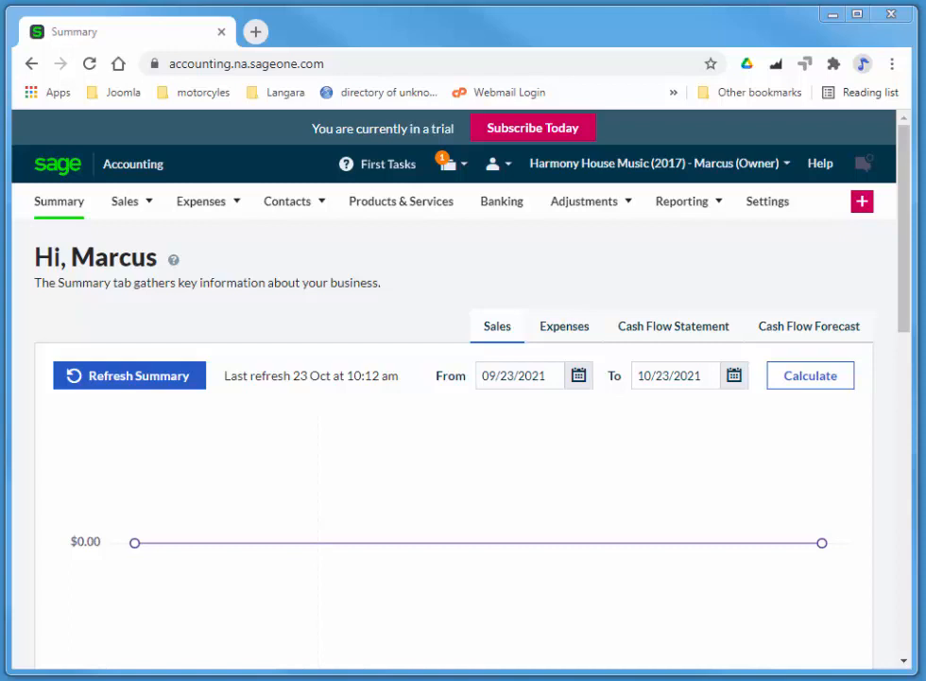
Start a new expense payment from Banking and switch it to the Other Payment type.
left_click(502, 207)
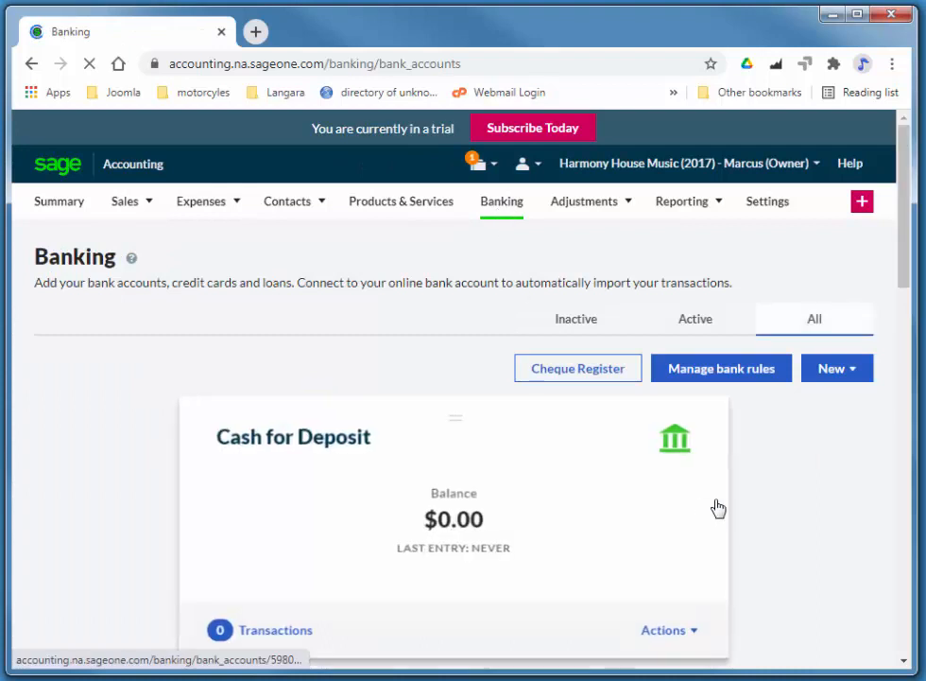
left_click(835, 373)
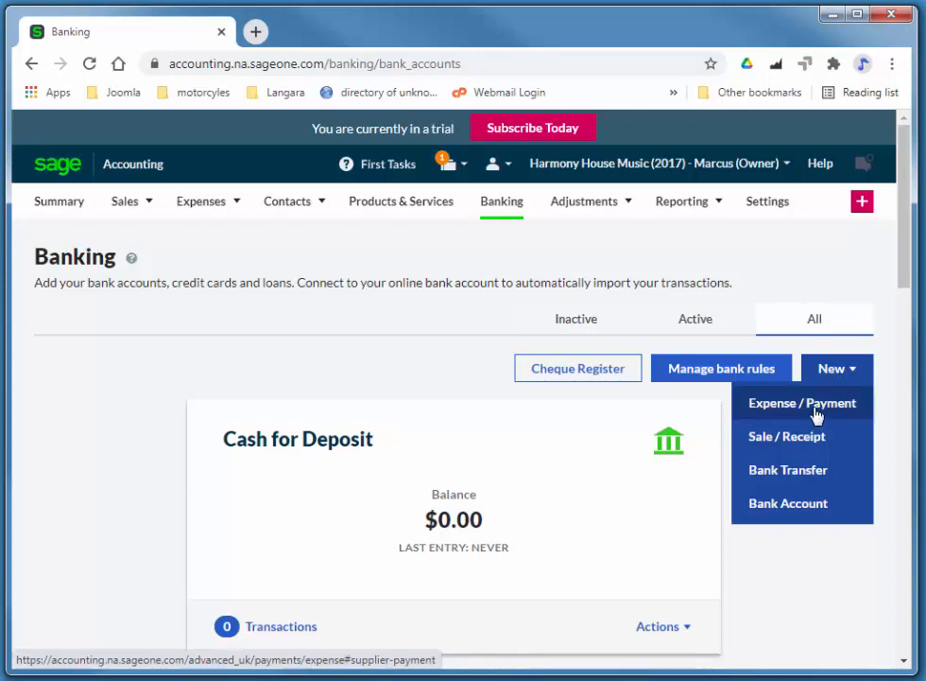
left_click(816, 416)
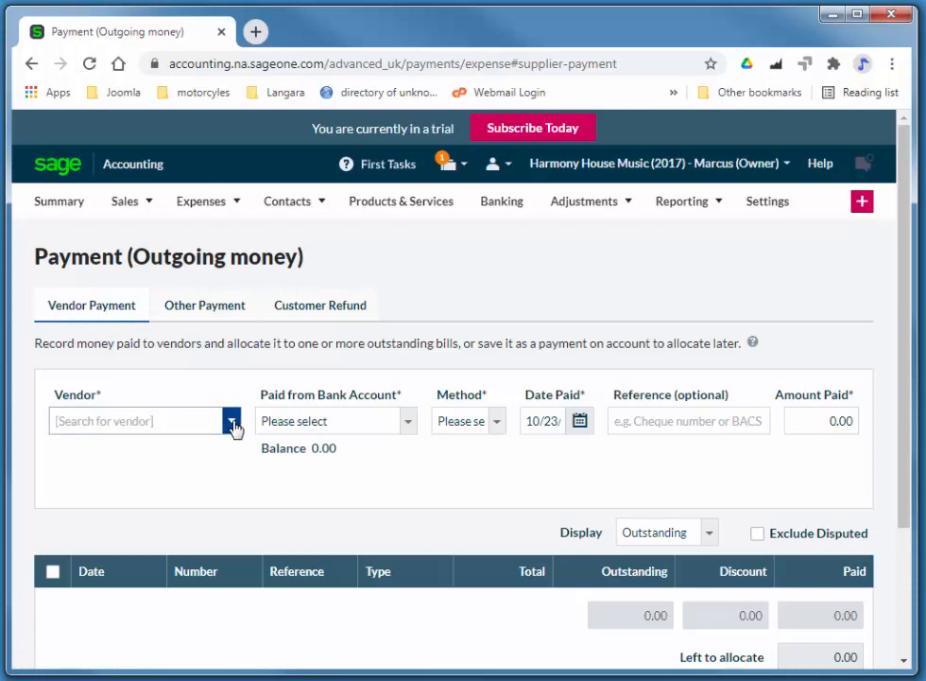
left_click(205, 305)
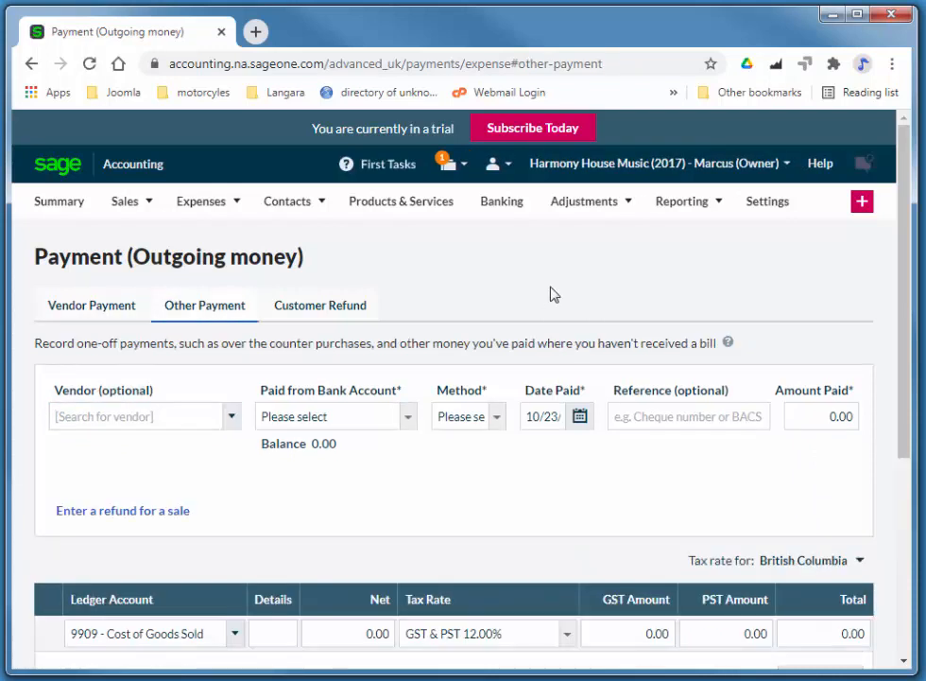
Create a new vendor for the payment named Northwest Music Inc. with British Columbia (BC) as its province.
left_click(231, 418)
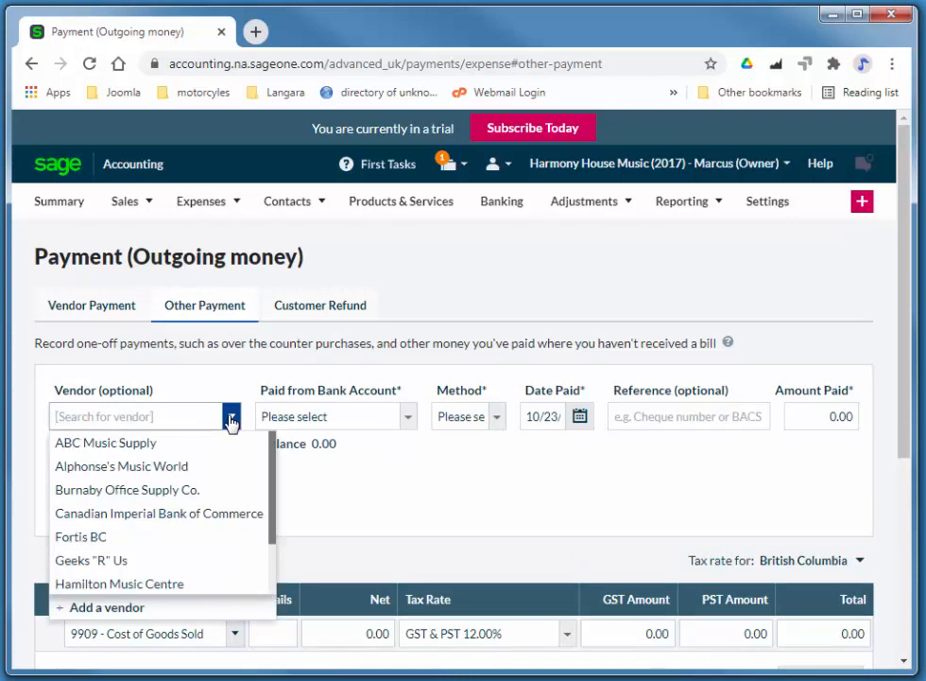
left_click(121, 614)
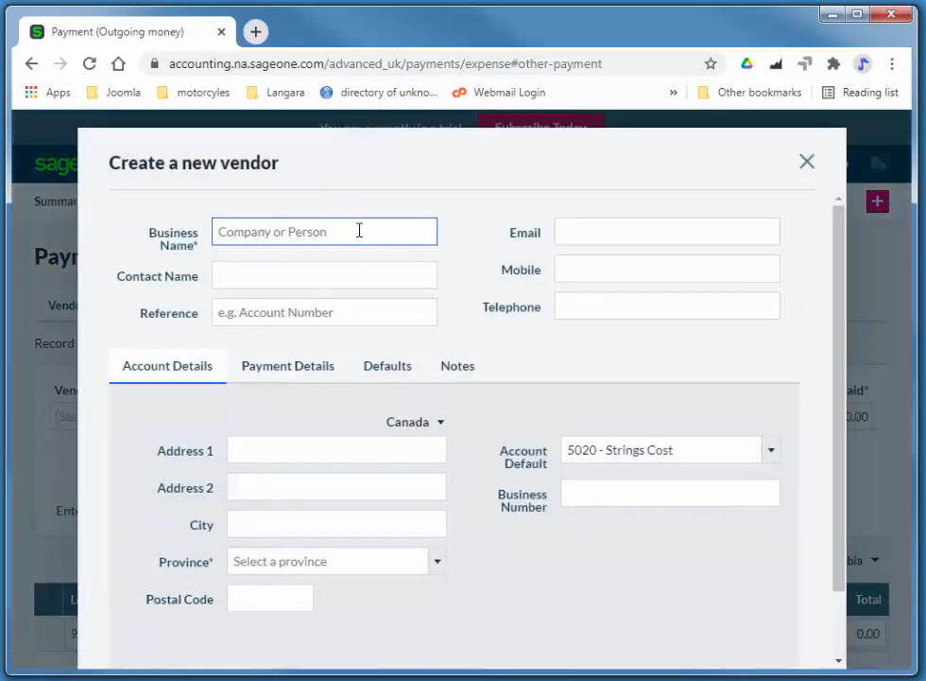
left_click(360, 230)
type("N")
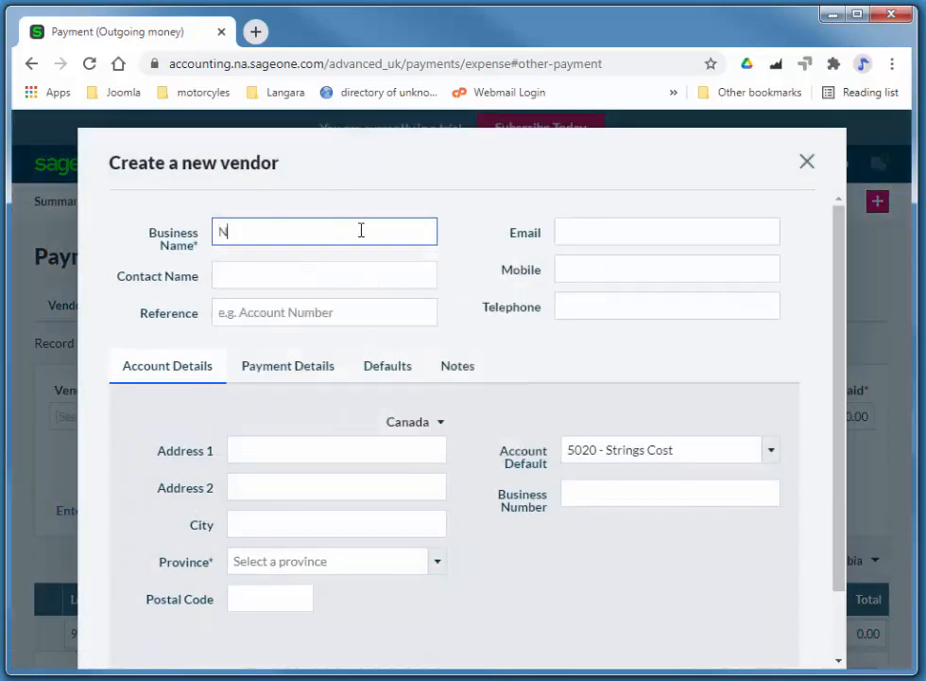
type("orthwest Music Inc.")
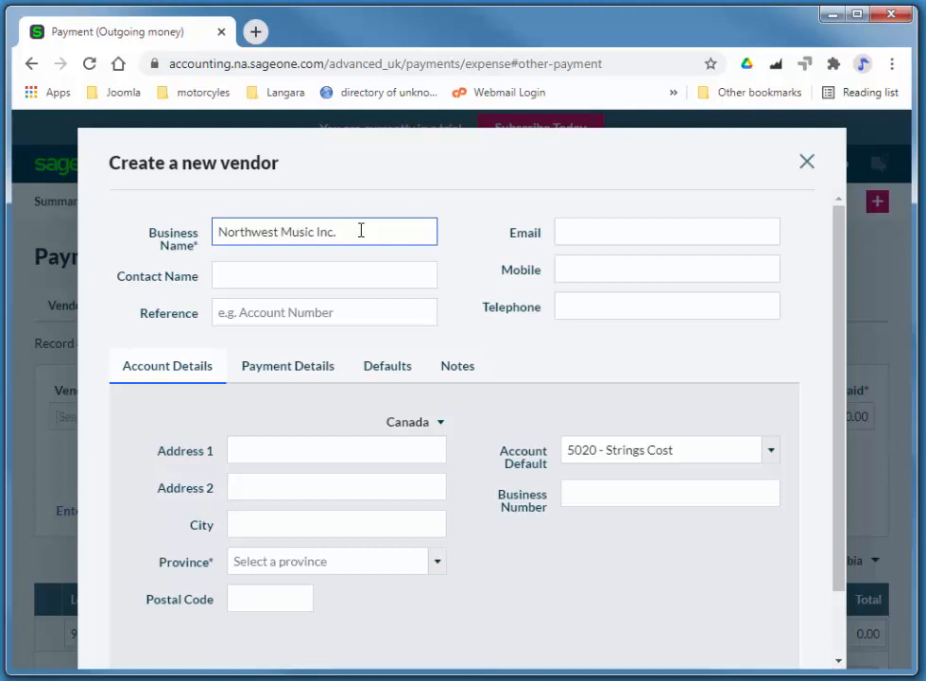
left_click(435, 565)
left_click(324, 614)
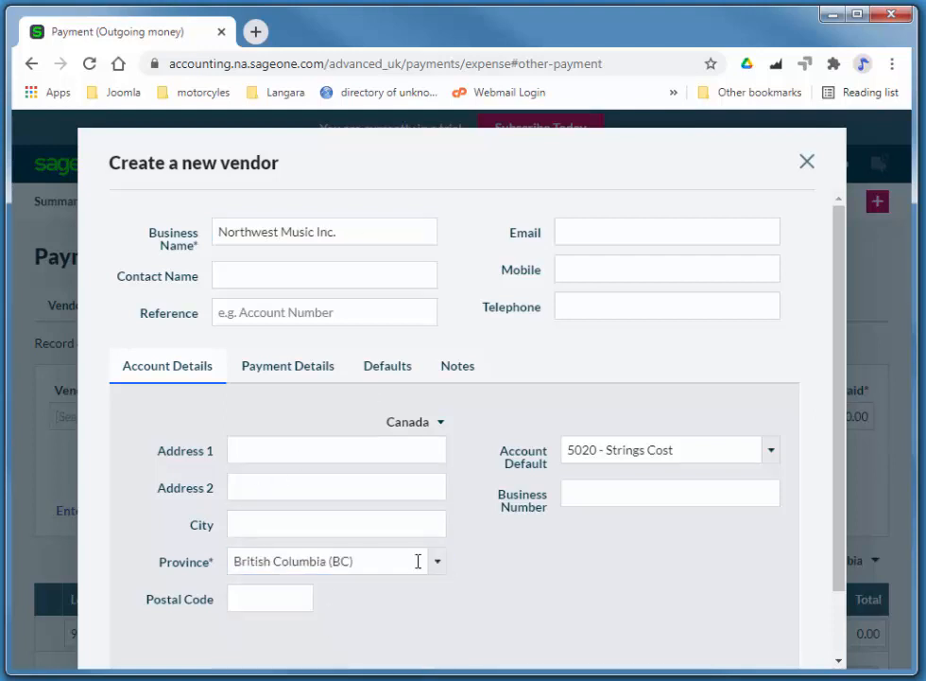
scroll(838, 317, "down", 2)
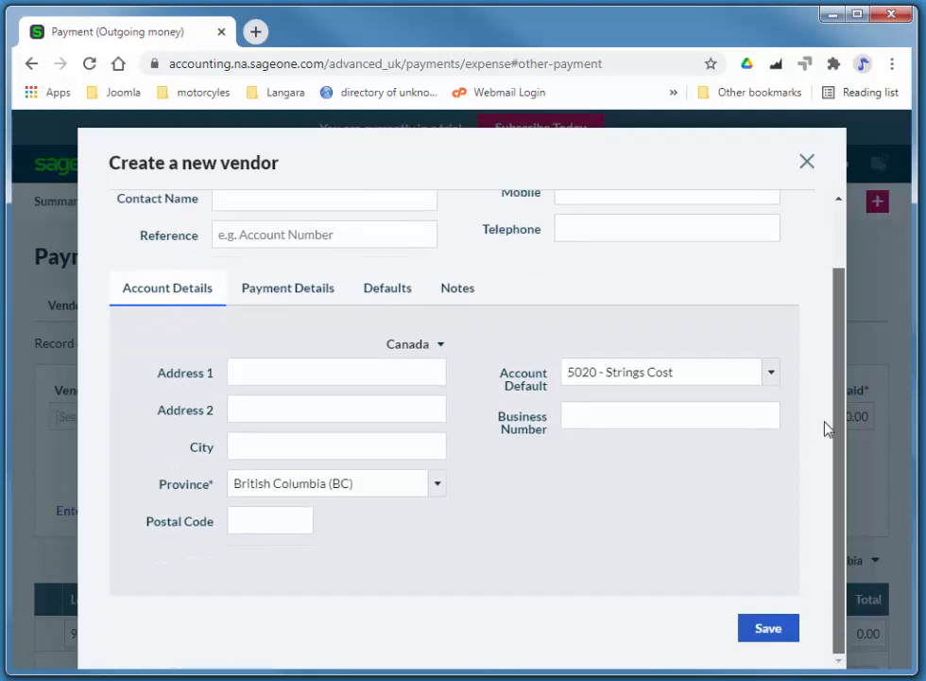
left_click(767, 630)
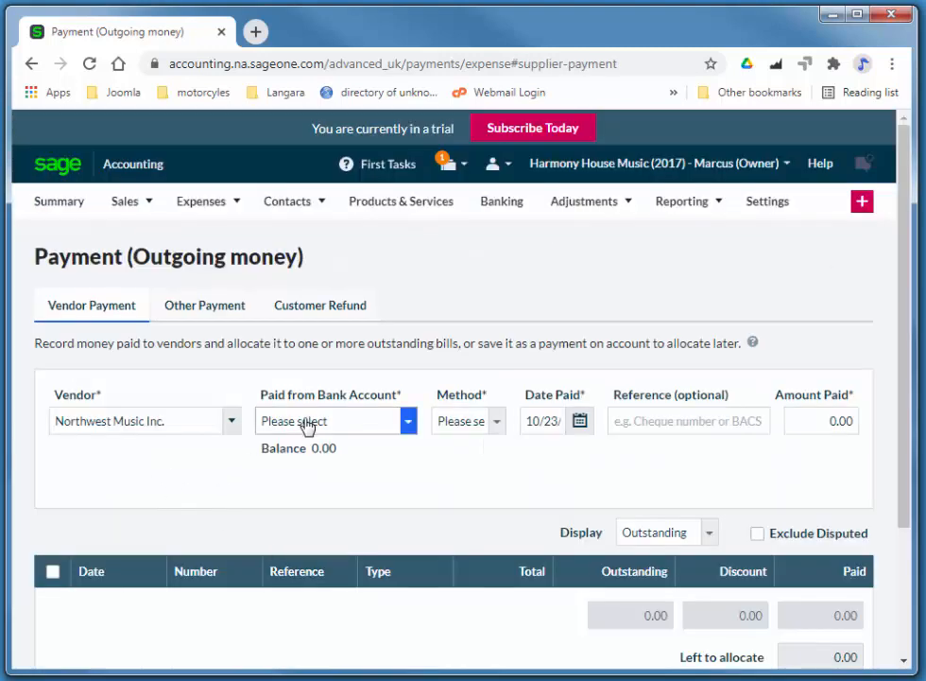
Pay from bank account 1060 - CIBCChequing Account with Cheque as the payment method.
left_click(291, 427)
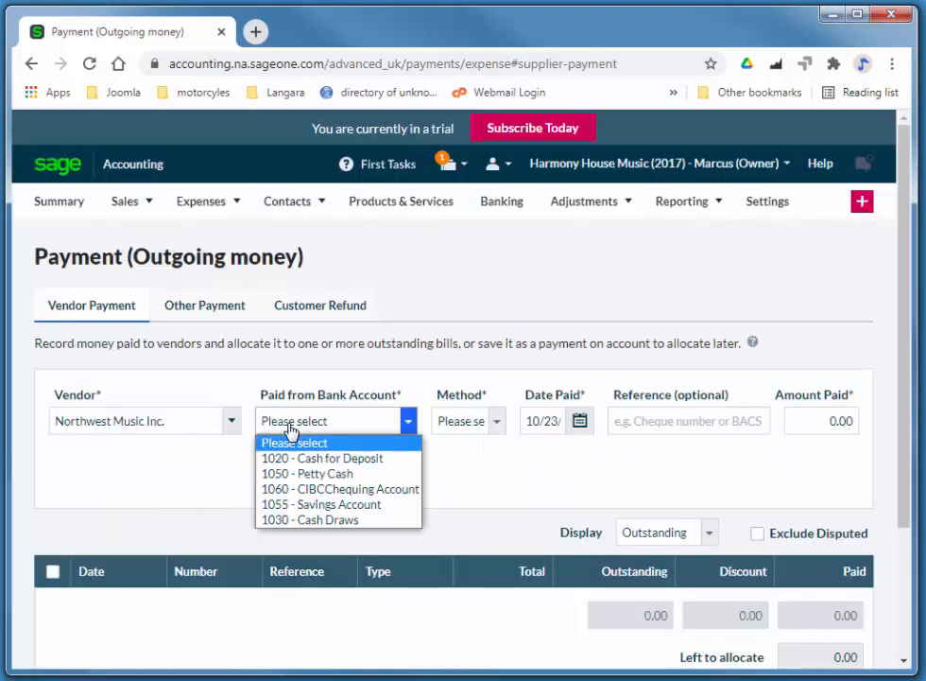
left_click(329, 489)
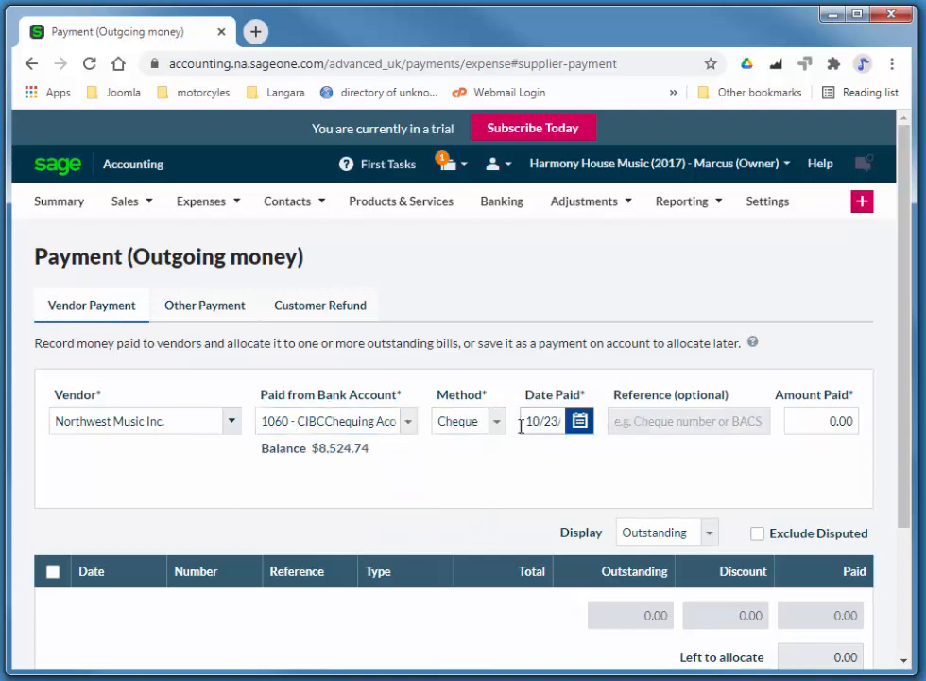
left_click(467, 428)
left_click(467, 430)
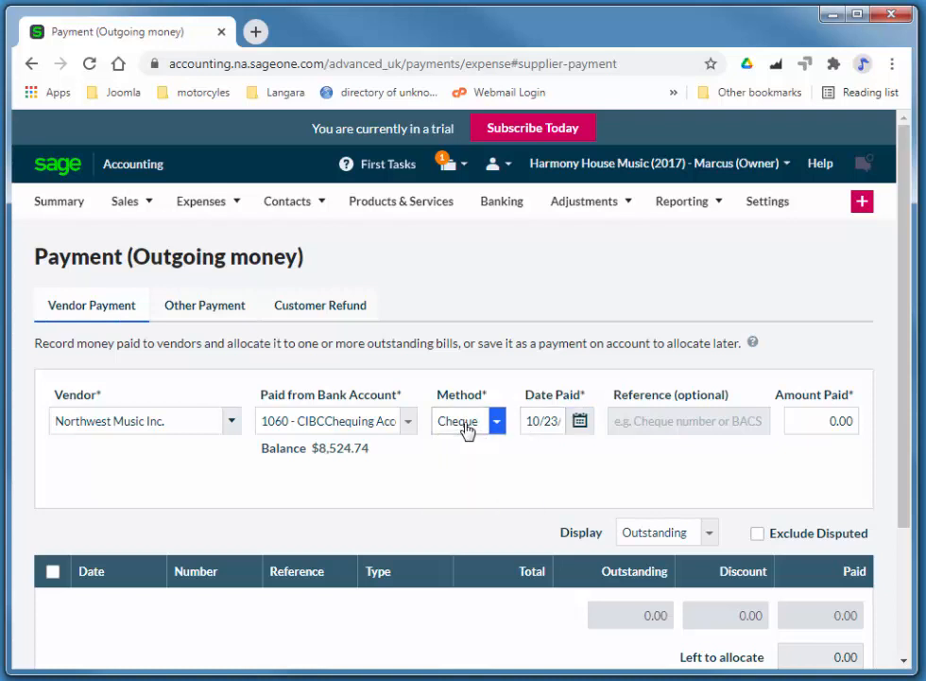
Date the vendor payment 03/25/2017 and set the amount paid to 500.00.
key("Tab")
type("3")
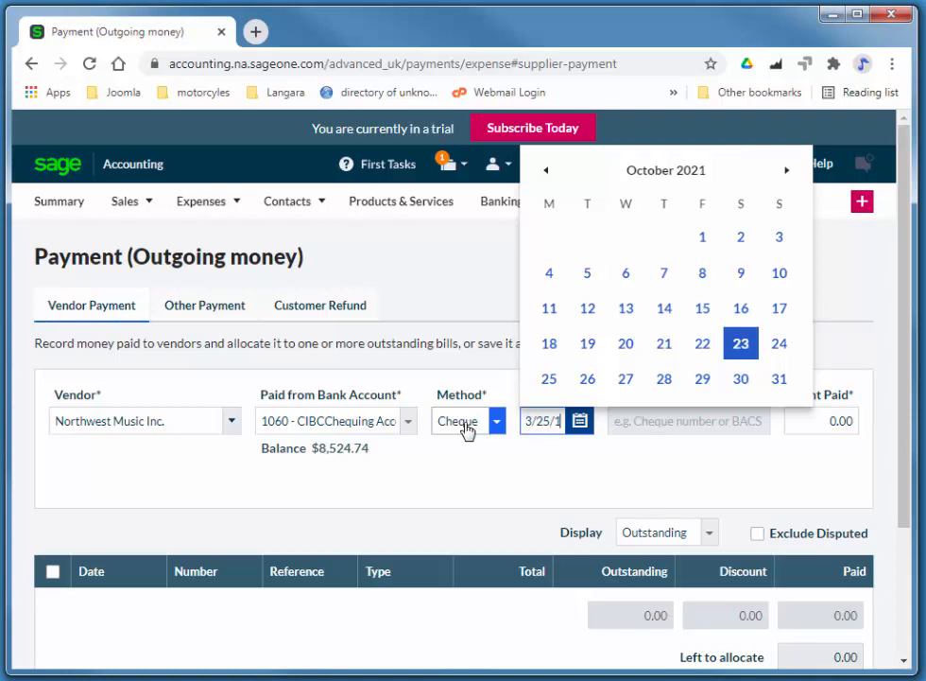
key("Tab")
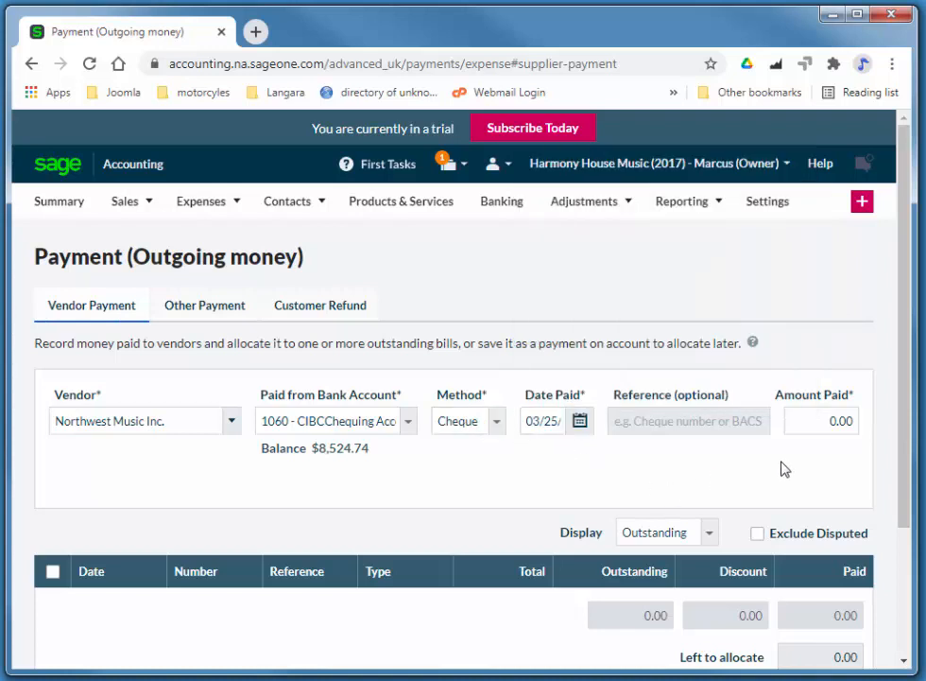
left_click(824, 415)
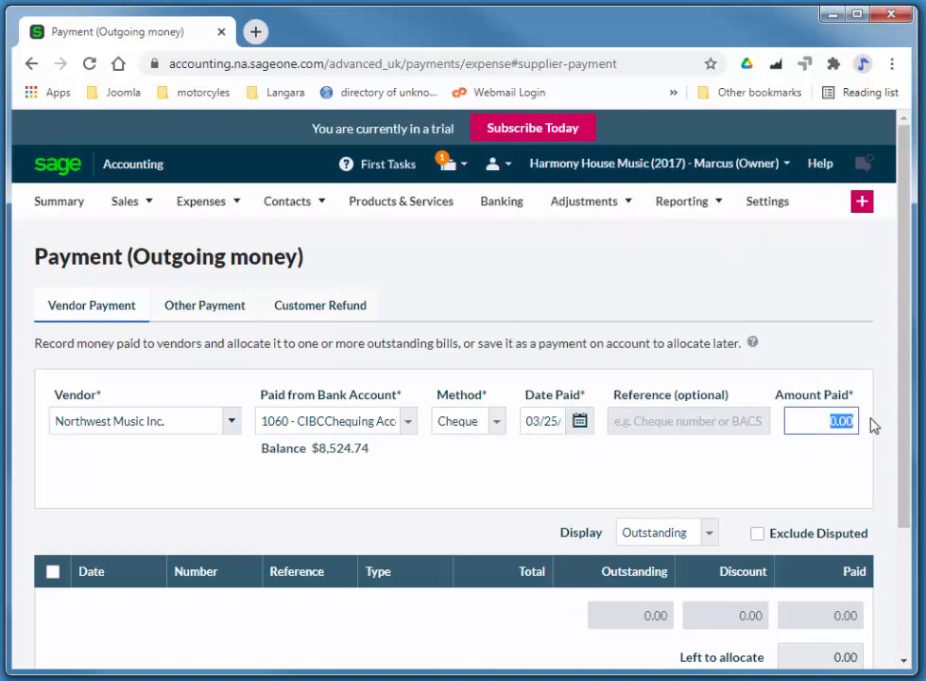
type("5")
key("Tab")
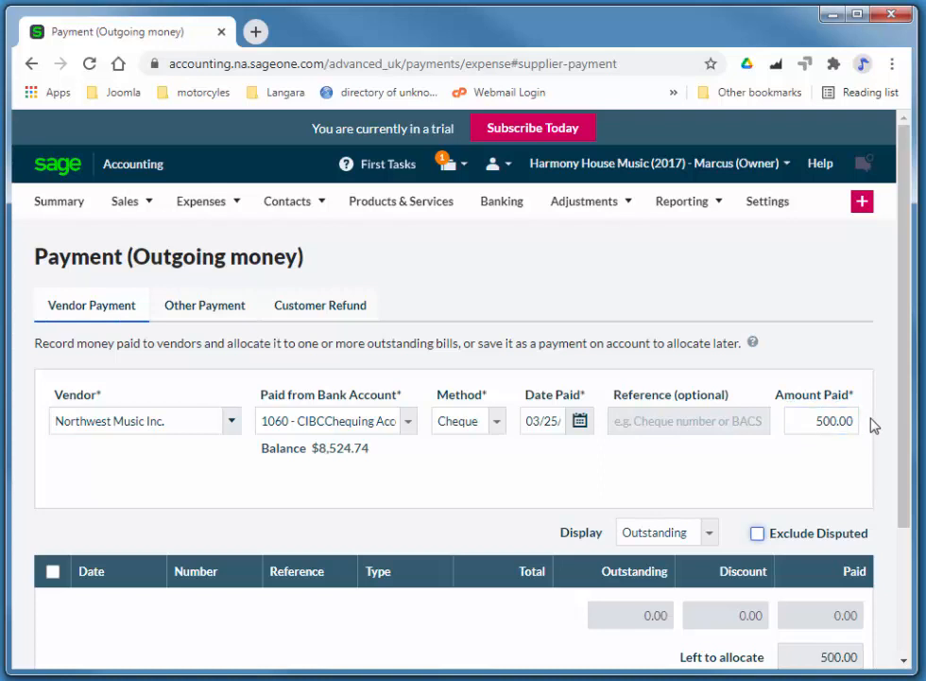
Save the payment with its cheque set to print later, accepting the unallocated amount as a payment on account.
left_click_drag(899, 360, 898, 499)
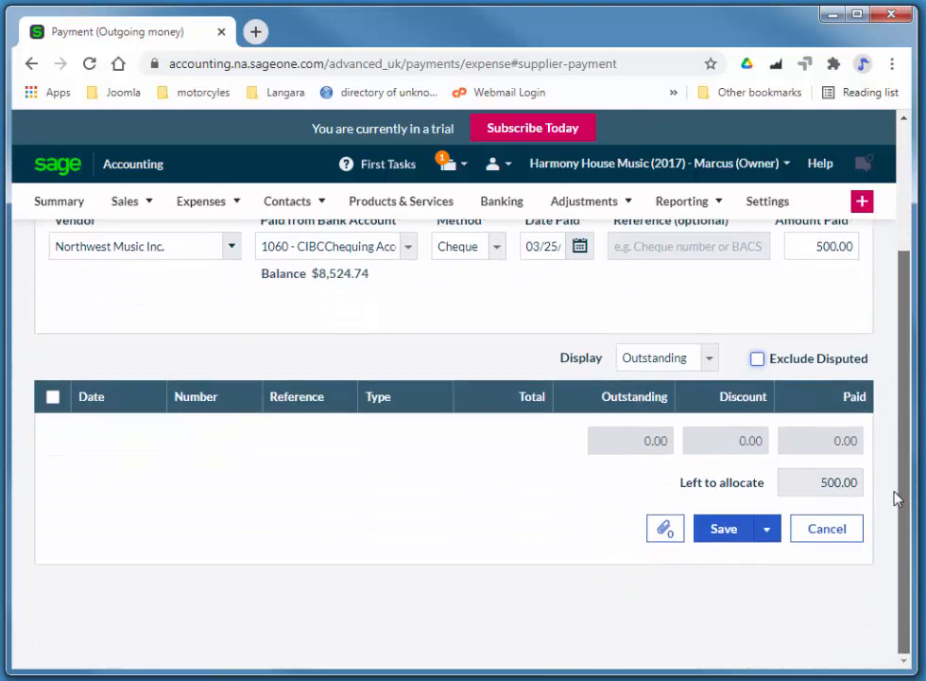
left_click(730, 529)
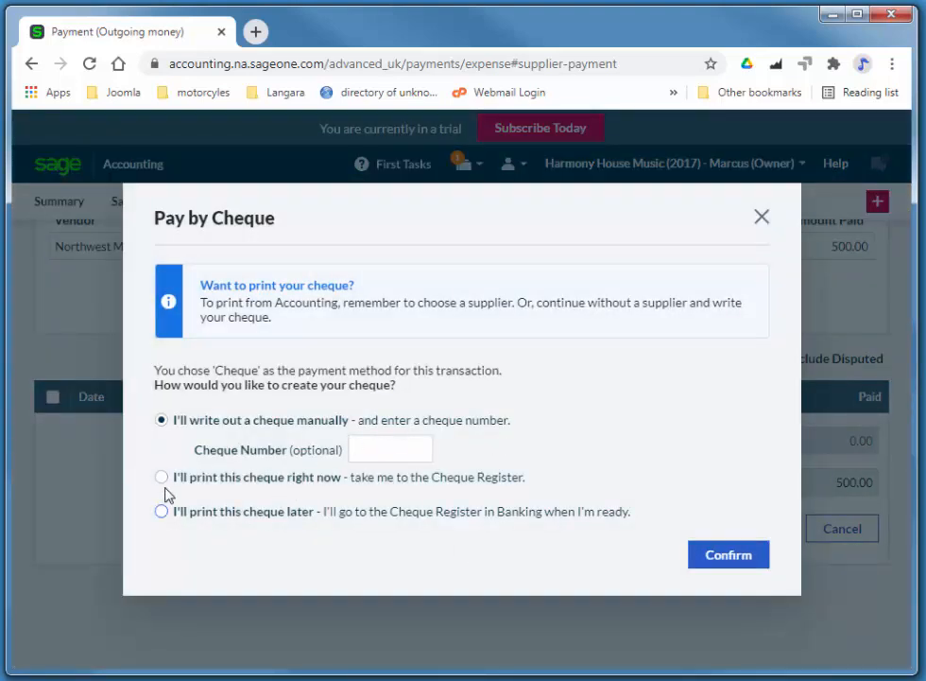
left_click(162, 512)
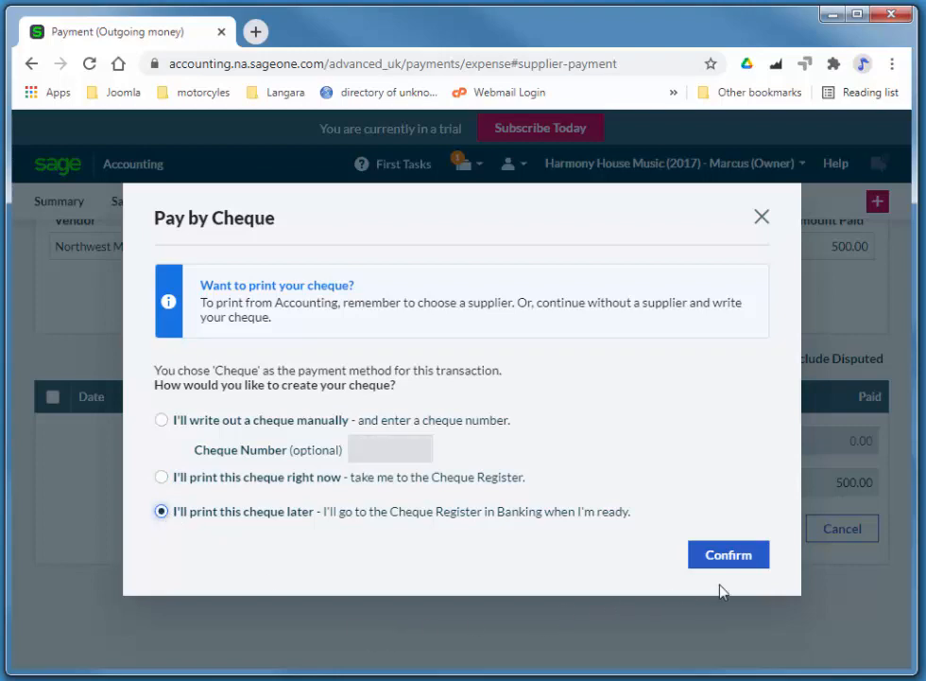
left_click(747, 559)
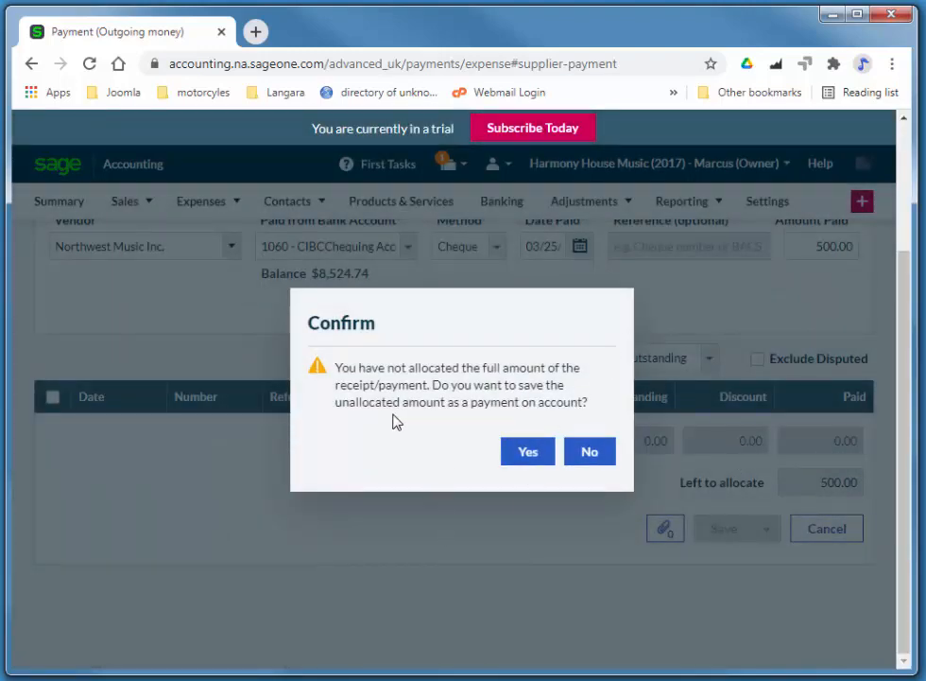
left_click(527, 454)
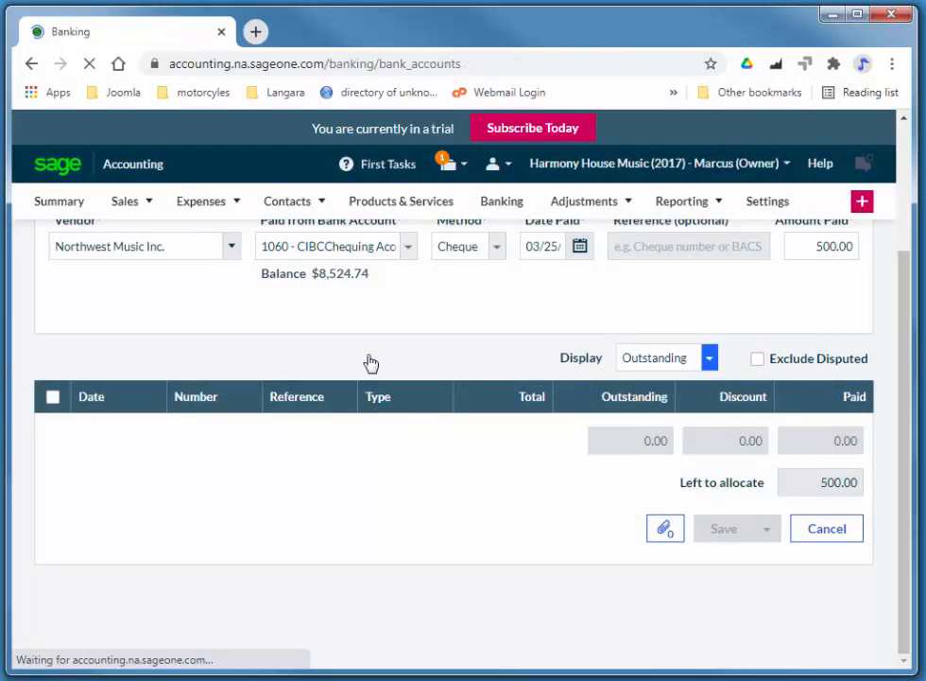
Open the Audit Trail report from the full list of reports.
mouse_move(693, 210)
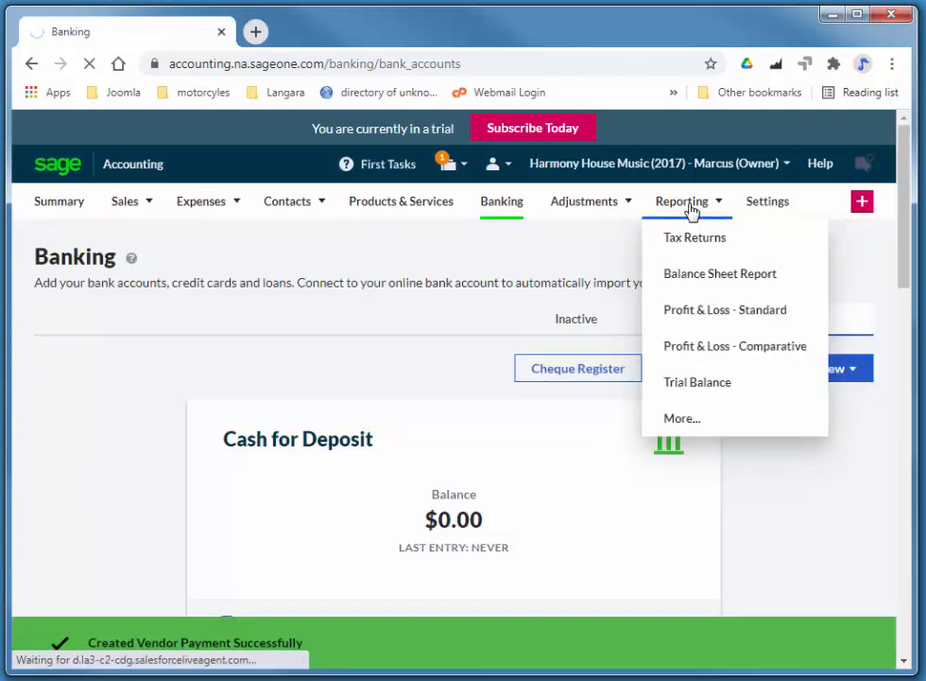
left_click(693, 210)
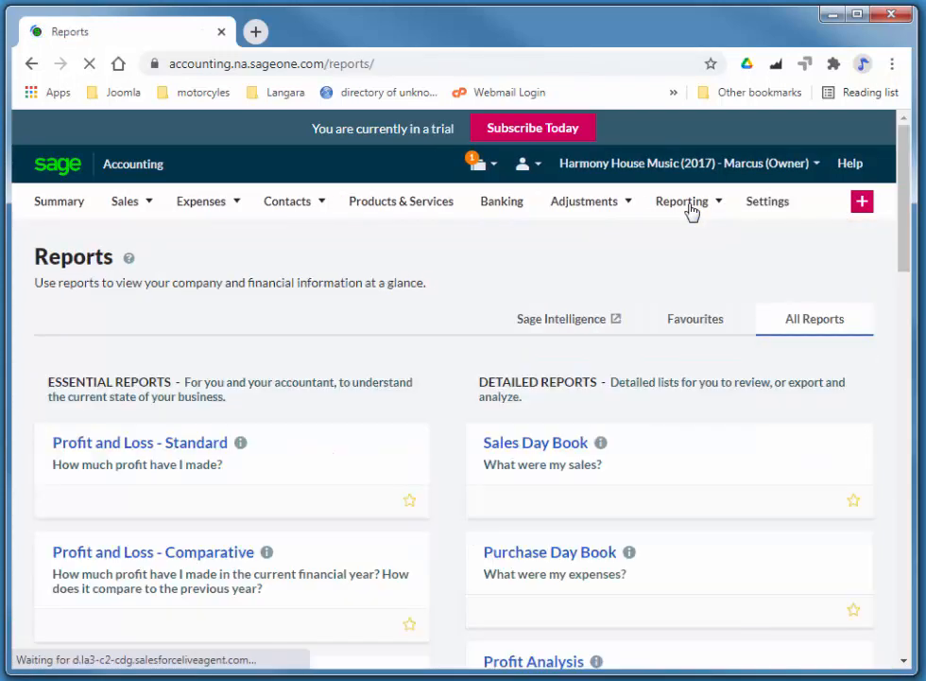
left_click_drag(904, 219, 879, 404)
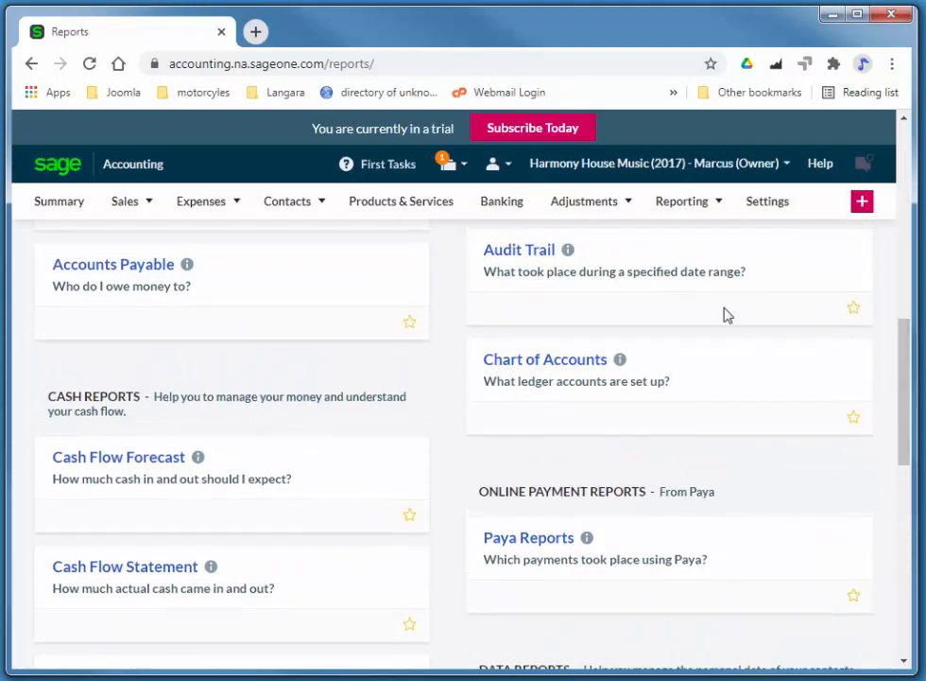
left_click(765, 376)
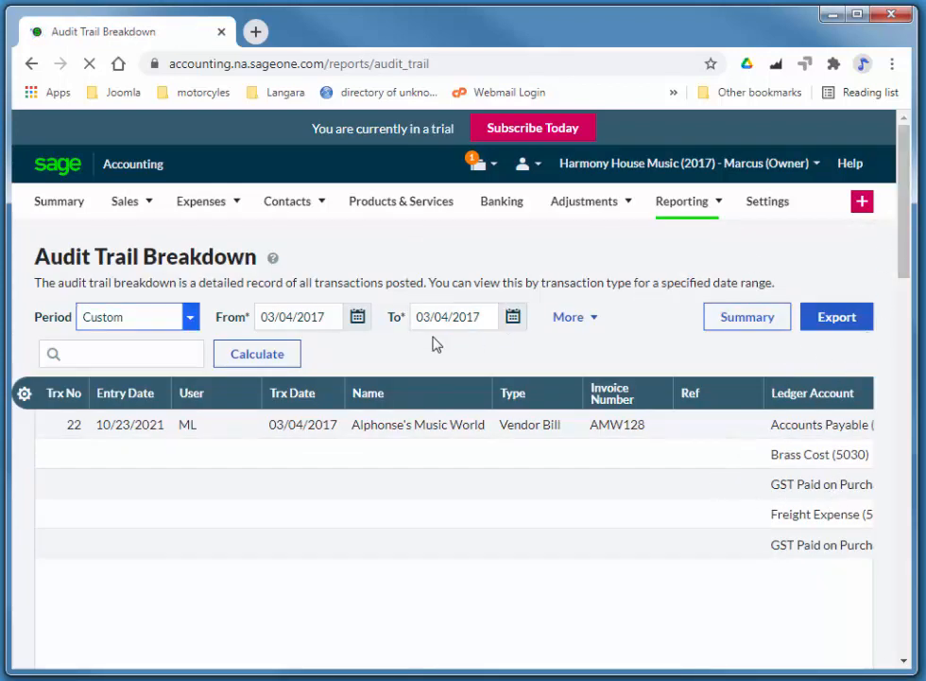
Set the audit trail's custom period to run from 03/25/2017 to 03/25/2017.
left_click(298, 317)
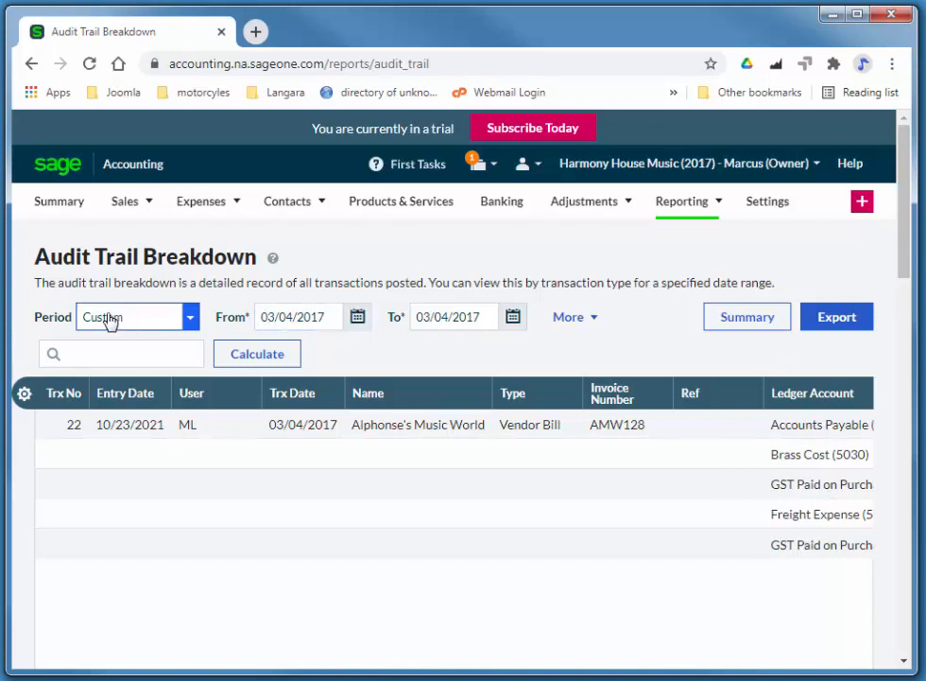
left_click(185, 319)
left_click(185, 319)
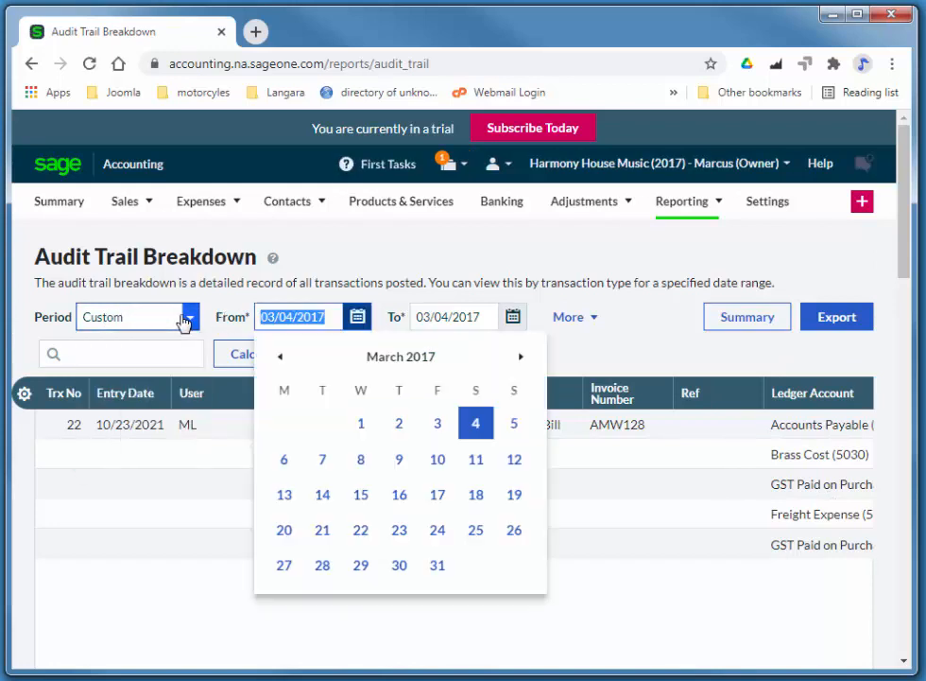
type("3")
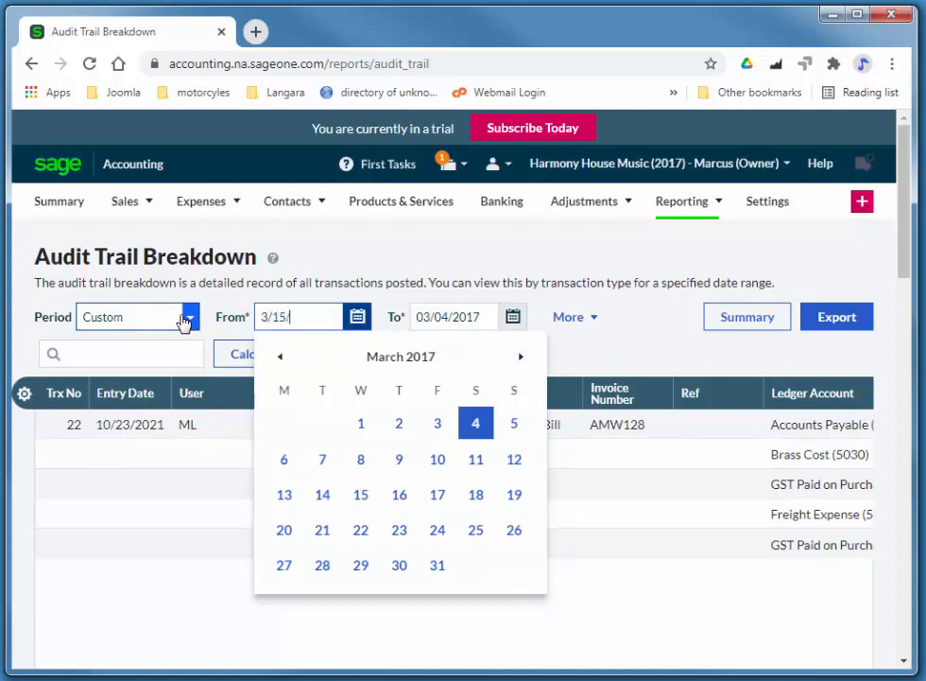
type("/25/2017")
key("Tab")
type("3")
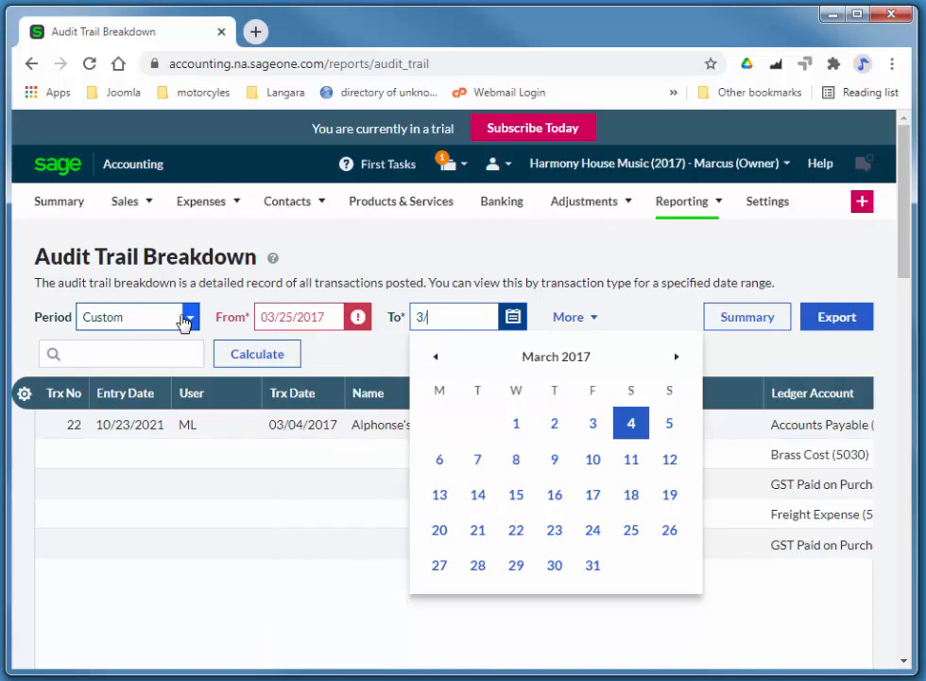
type("/25/2017")
key("Tab")
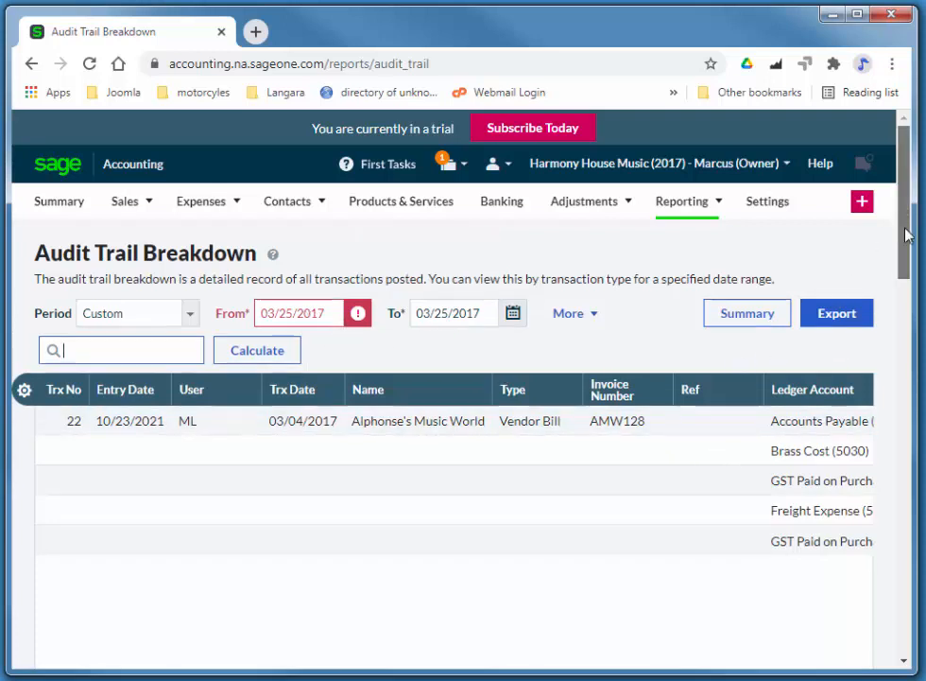
View the audit trail summary for the chosen date, then return to the detailed breakdown.
left_click_drag(904, 228, 906, 237)
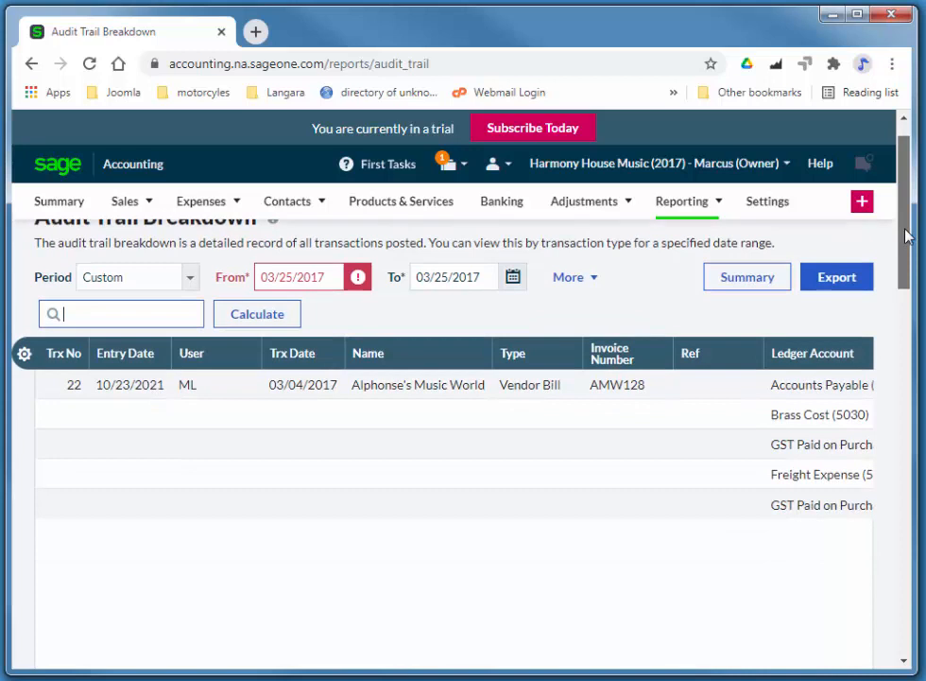
left_click(743, 285)
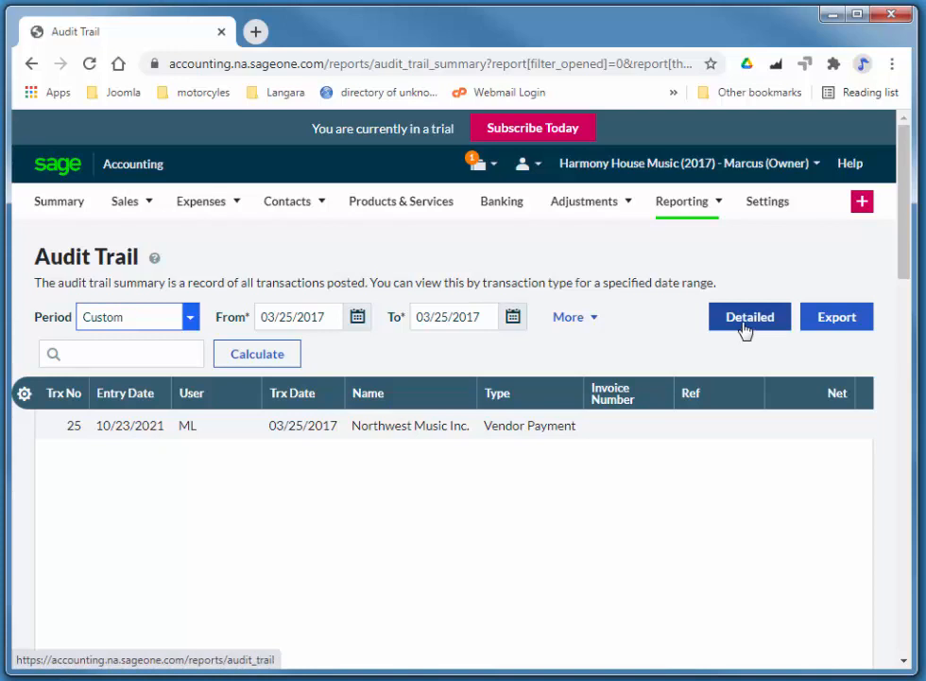
left_click(744, 329)
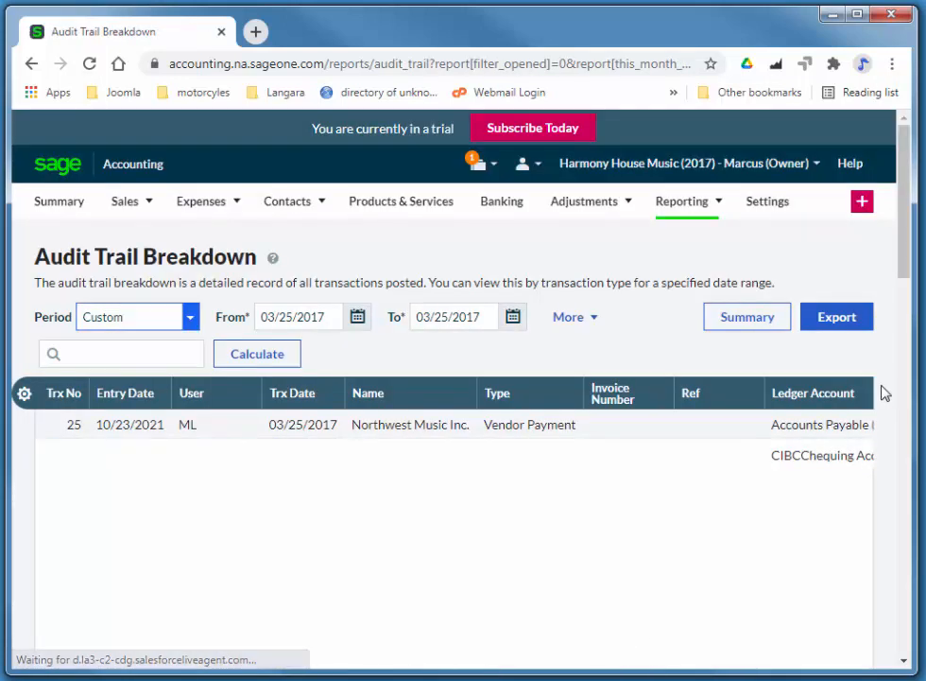
Examine the ledger accounts and the debit and credit amounts of the Northwest Music Inc. payment in the audit trail breakdown.
left_click_drag(903, 276, 864, 650)
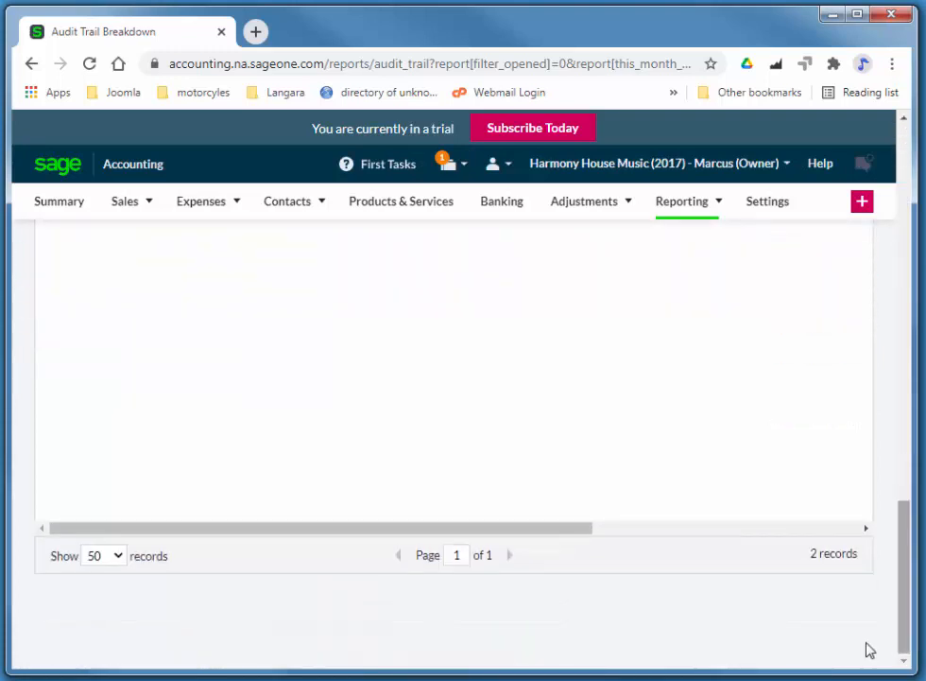
left_click_drag(537, 533, 891, 544)
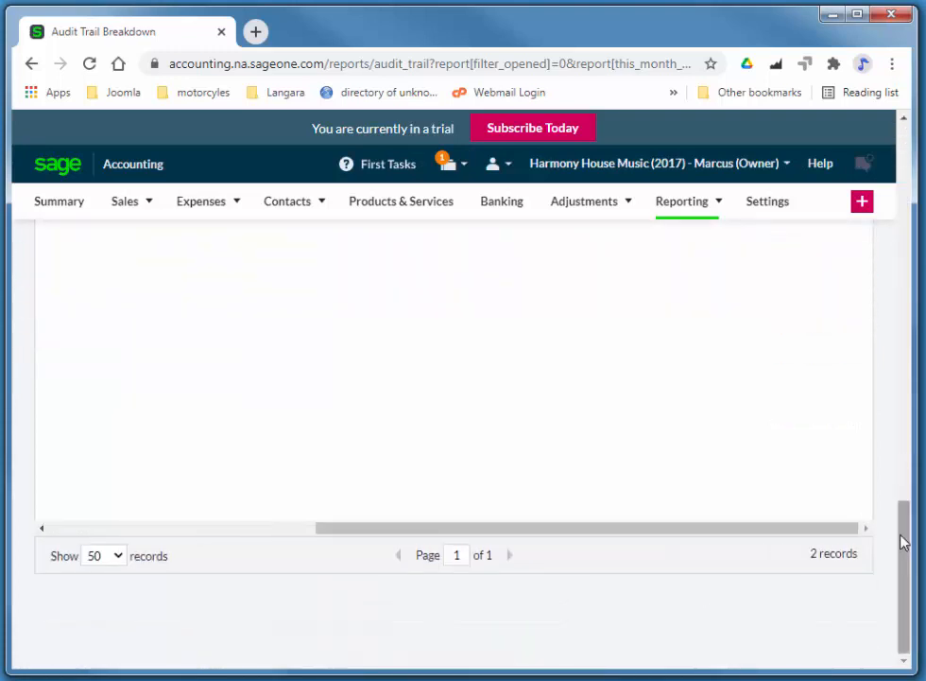
scroll(904, 541, "up", 10)
left_click_drag(904, 247, 904, 233)
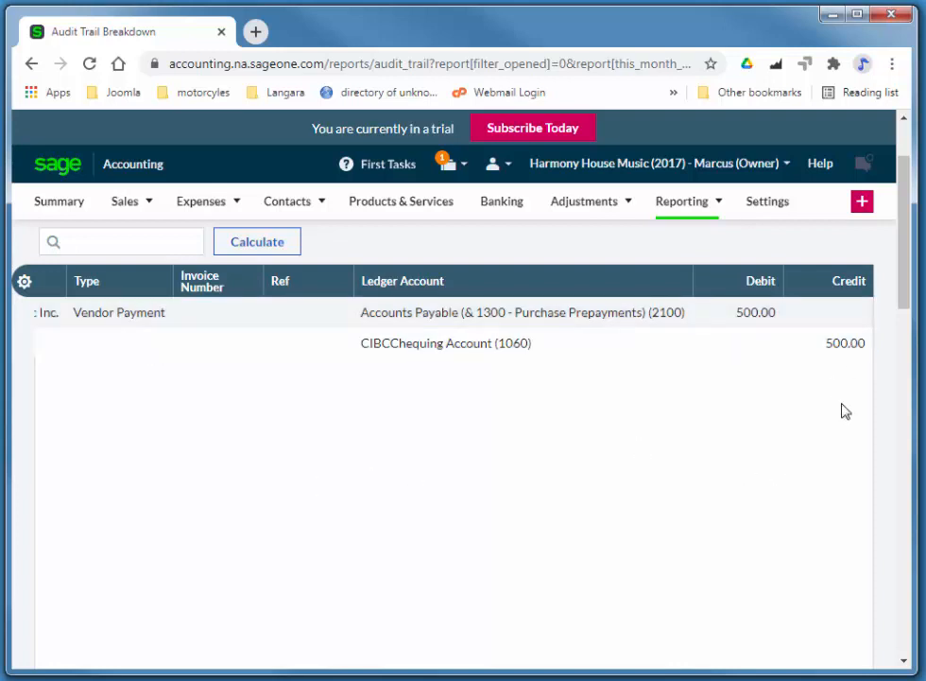
left_click_drag(905, 202, 904, 152)
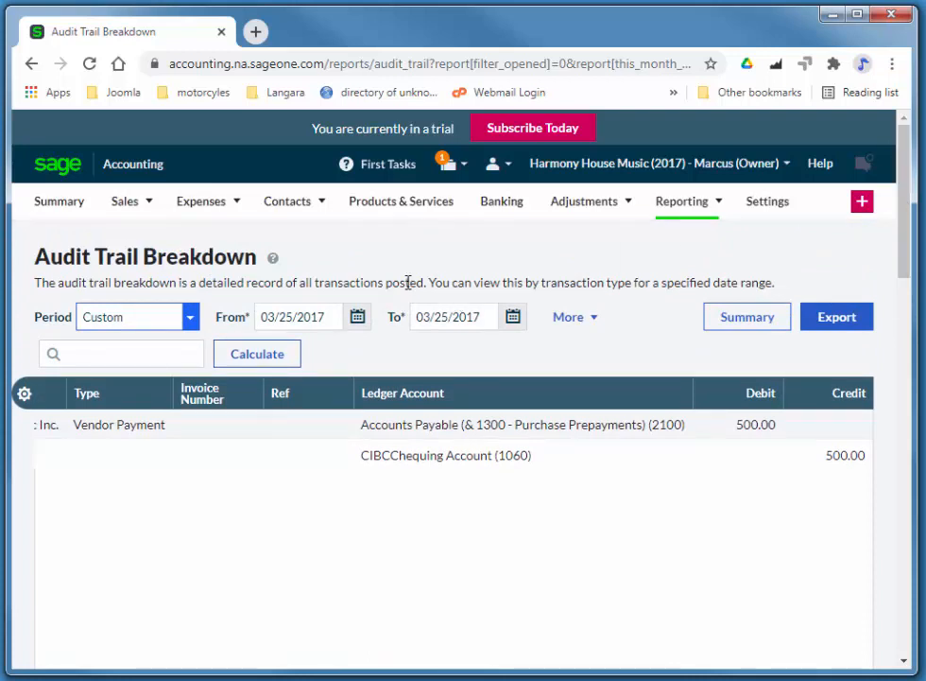
Start a new vendor bill and choose Northwest Music Inc. as its vendor.
mouse_move(207, 208)
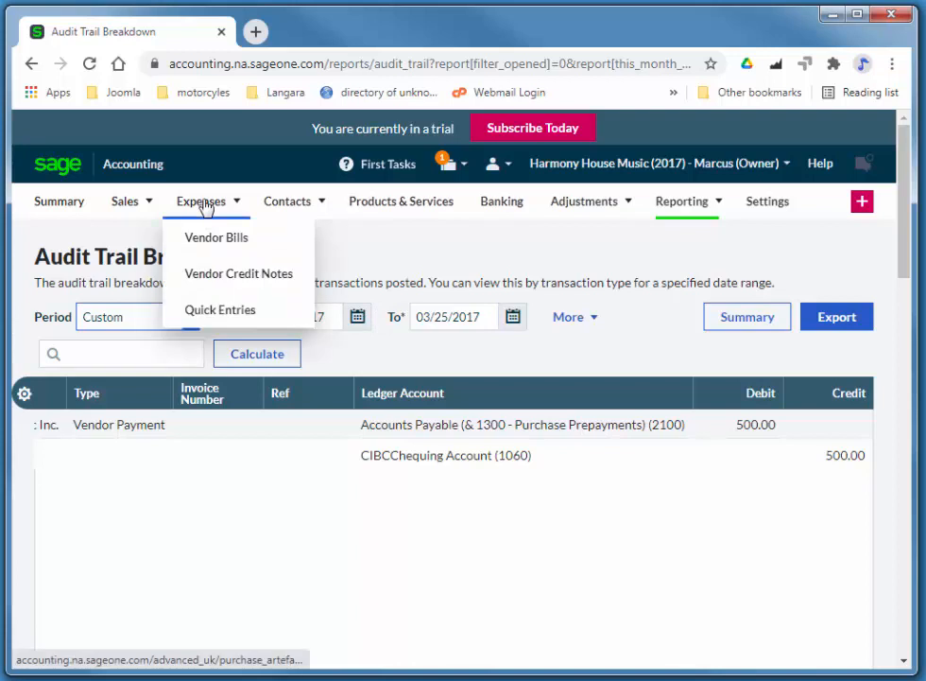
left_click(214, 242)
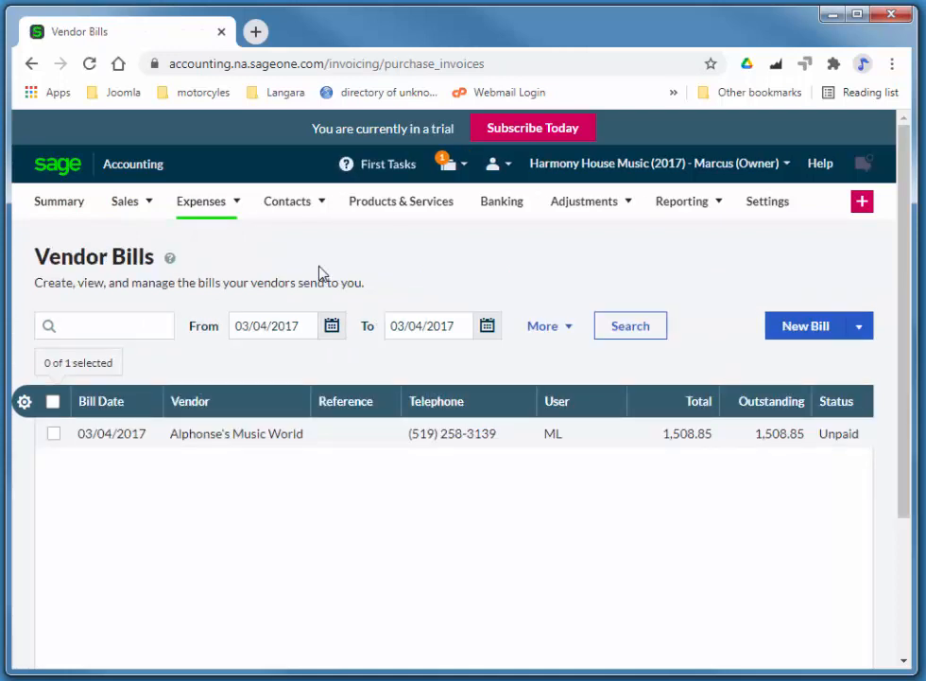
left_click(799, 331)
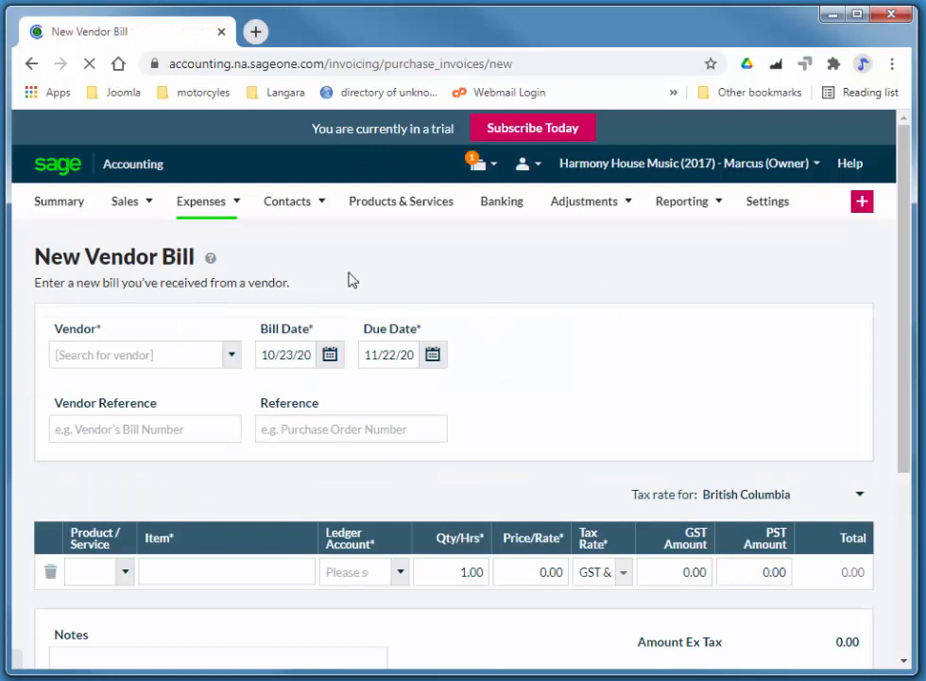
left_click(235, 361)
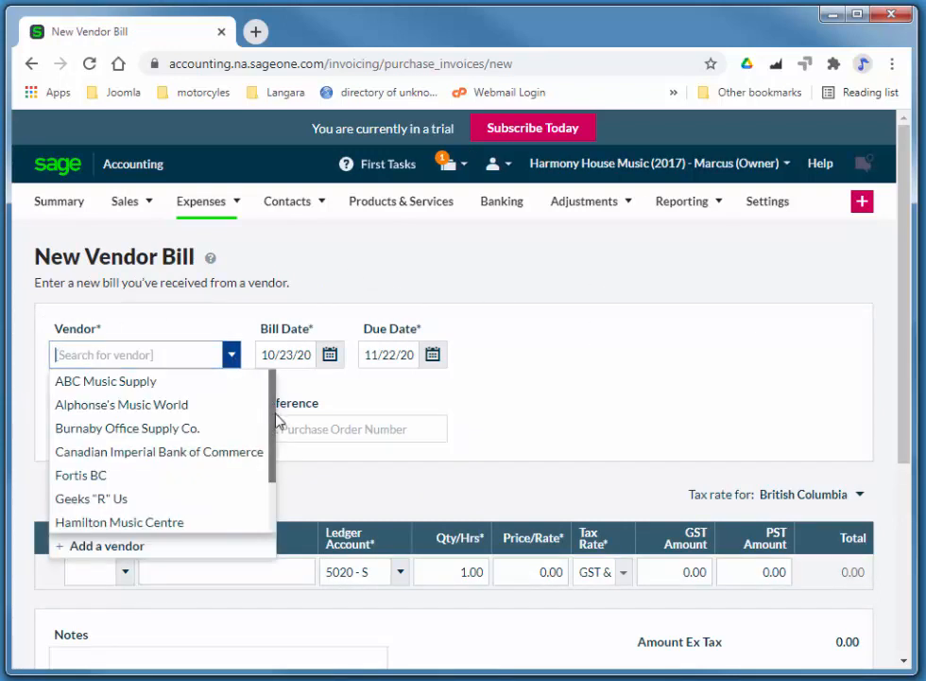
scroll(275, 444, "down", 2)
scroll(268, 521, "down", 2)
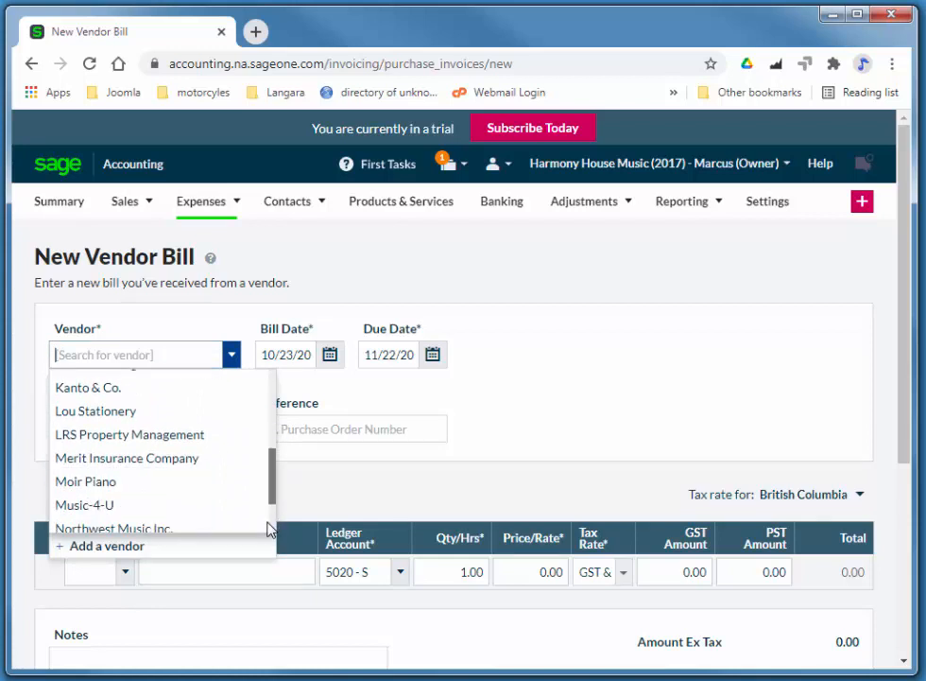
left_click(151, 494)
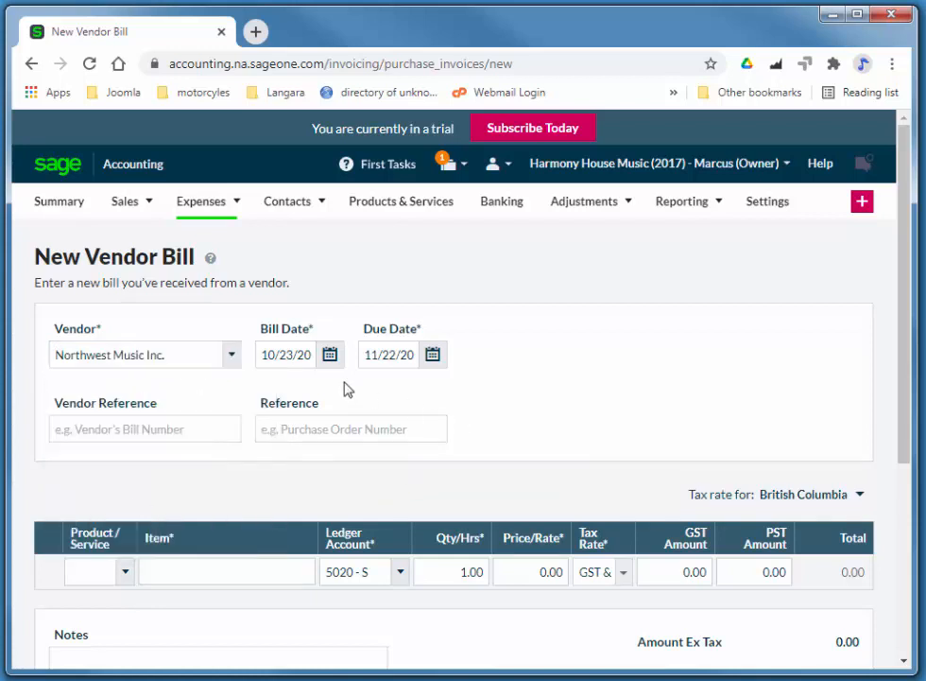
left_click(188, 357)
left_click(188, 357)
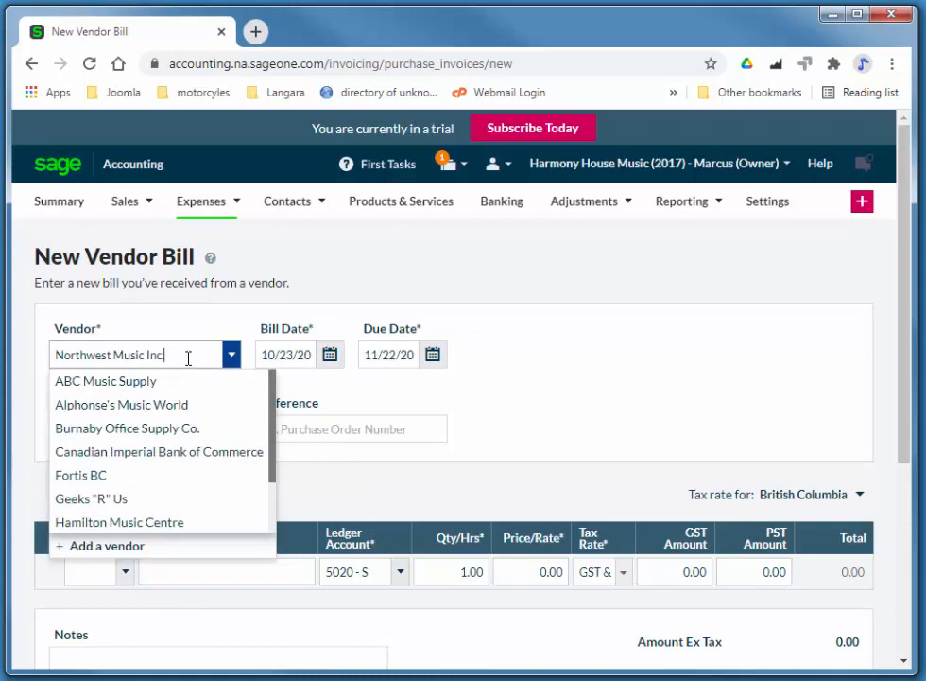
Set the bill date to 3/31/17 and enter NMI658 as the vendor reference.
key("Tab")
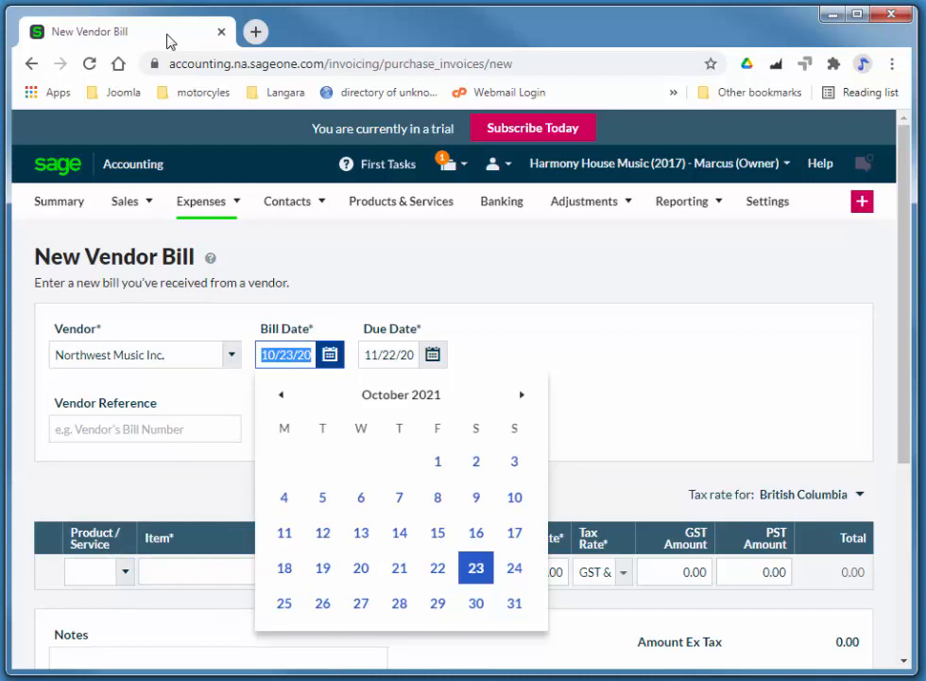
type("3/31/")
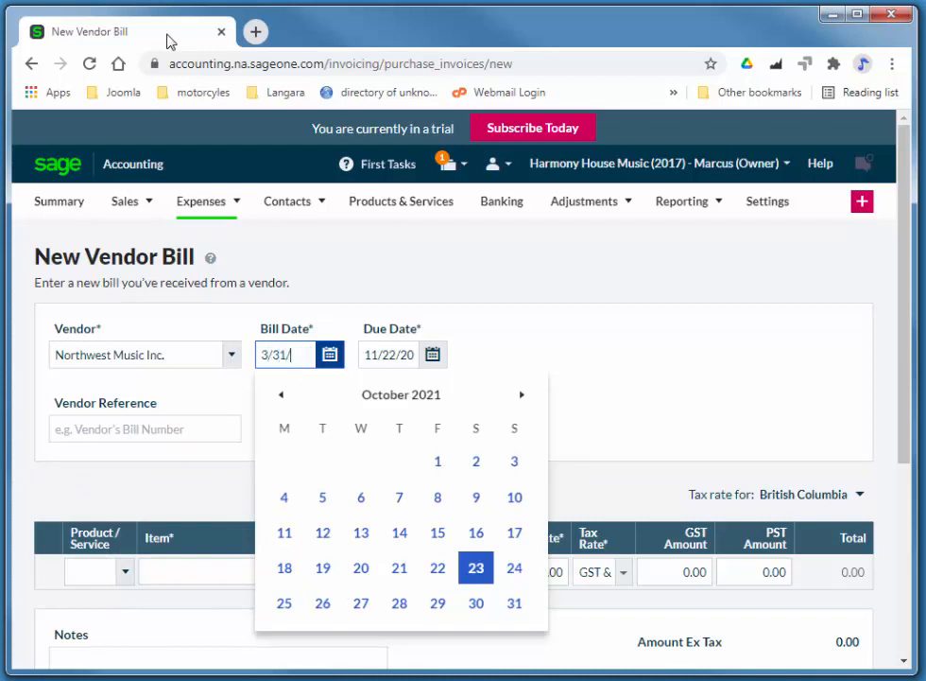
type("17")
key("Tab")
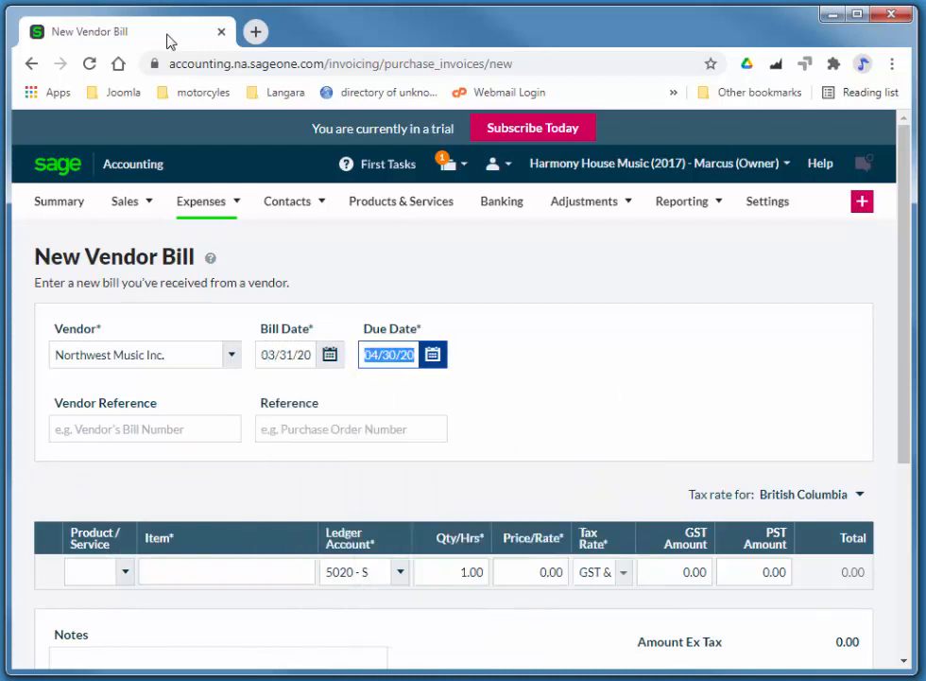
key("Tab")
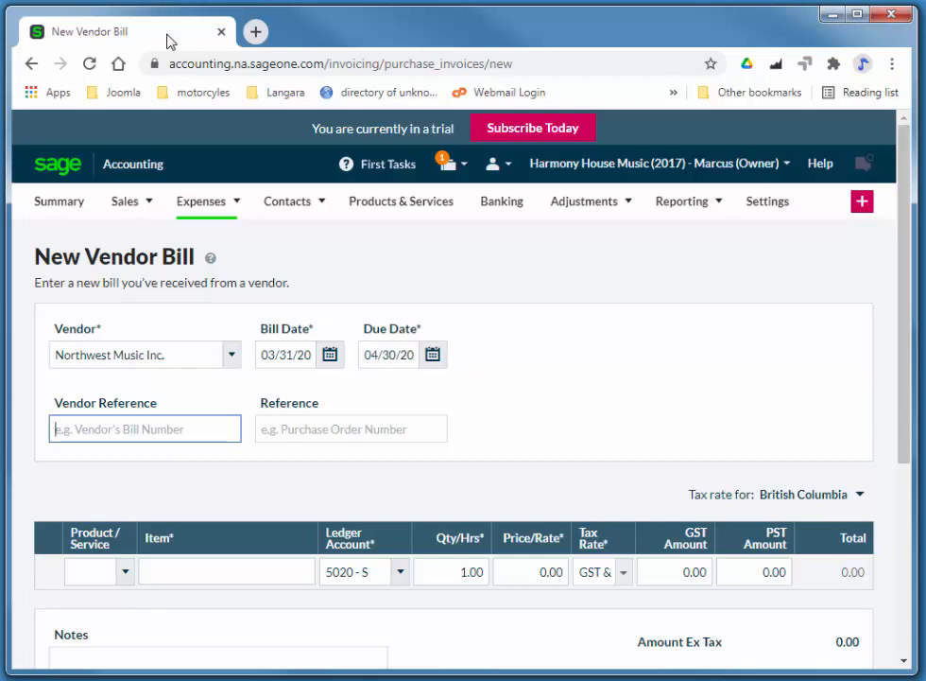
type("NM")
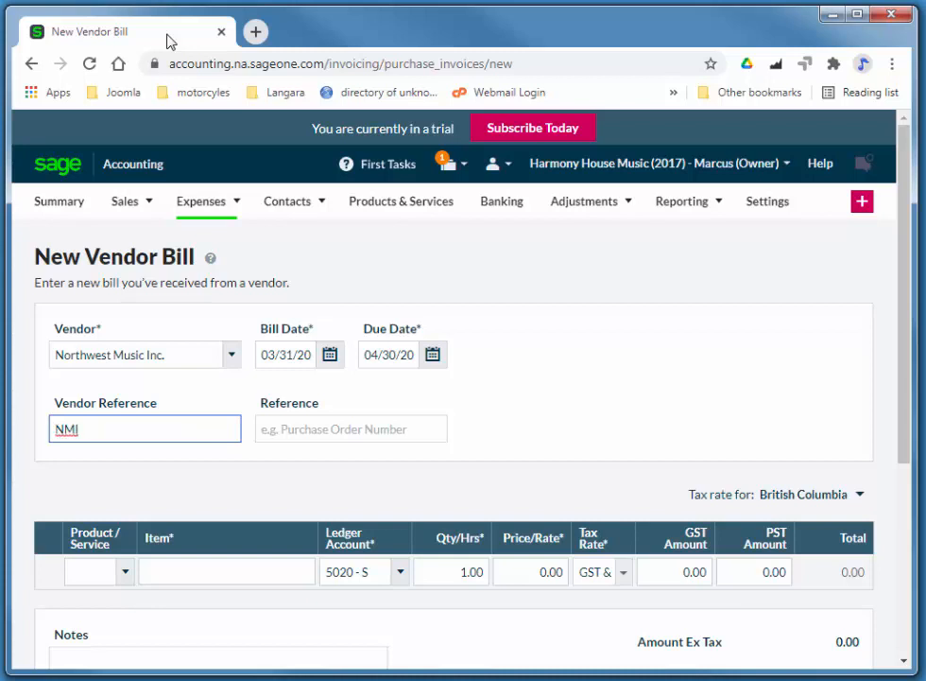
type("I658")
key("Tab")
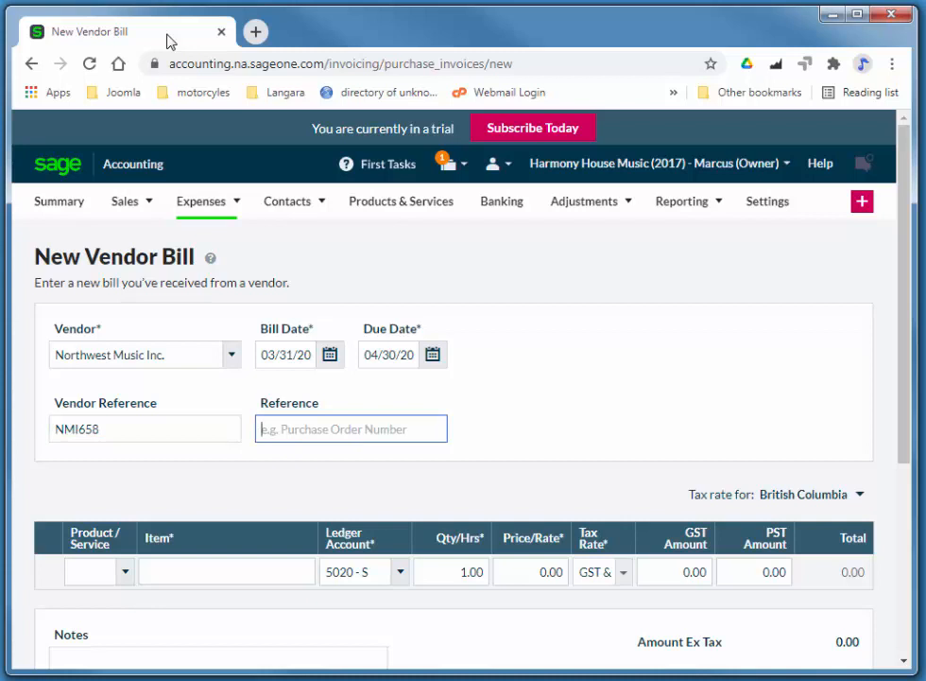
key("Tab")
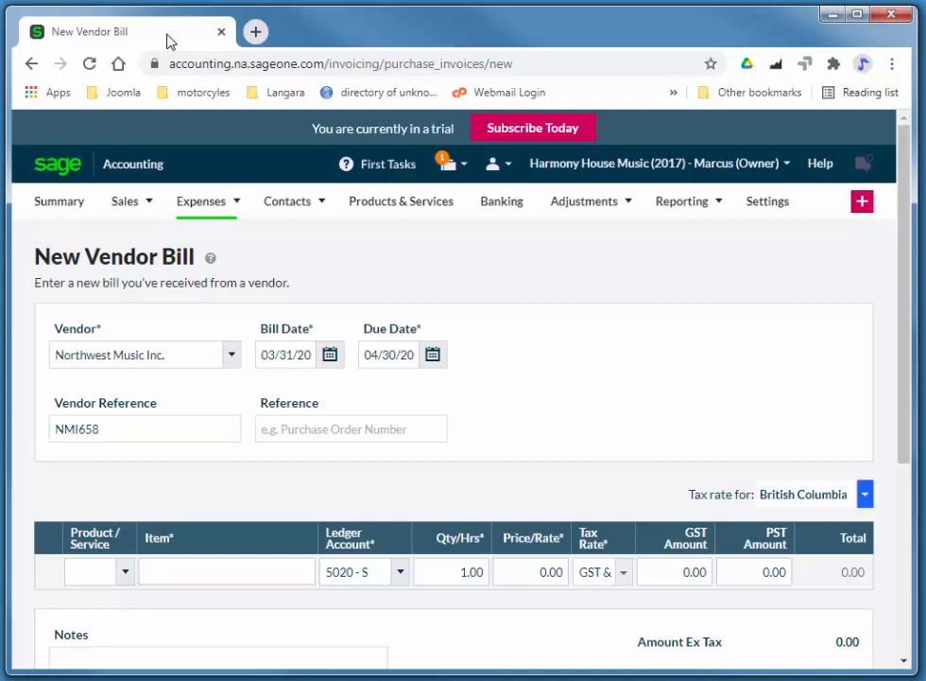
Start creating a new product from the bill's first line and set its type to Stock.
left_click(126, 572)
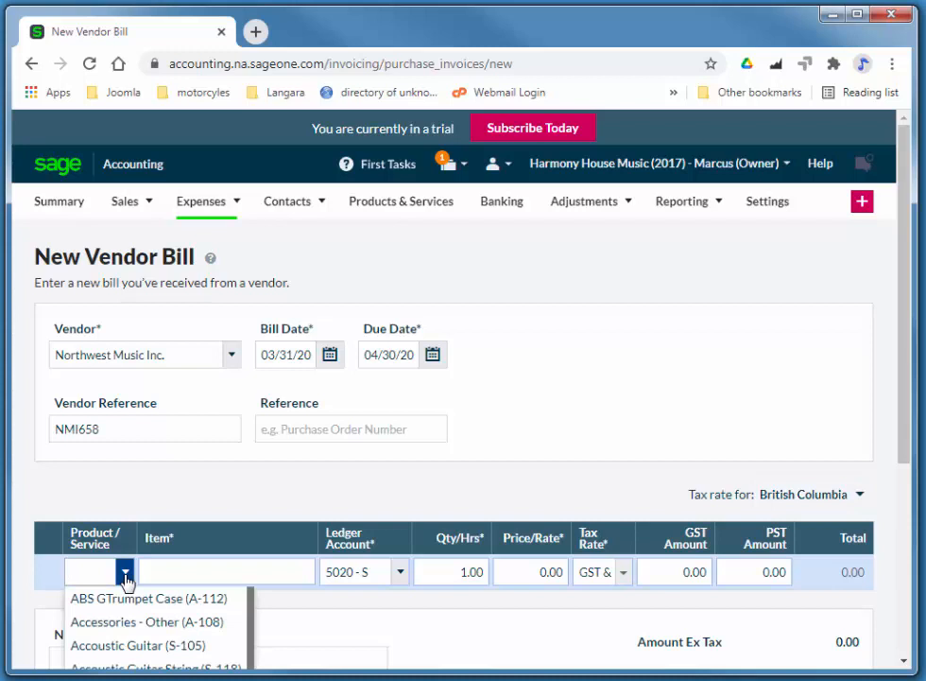
scroll(137, 605, "down", 5)
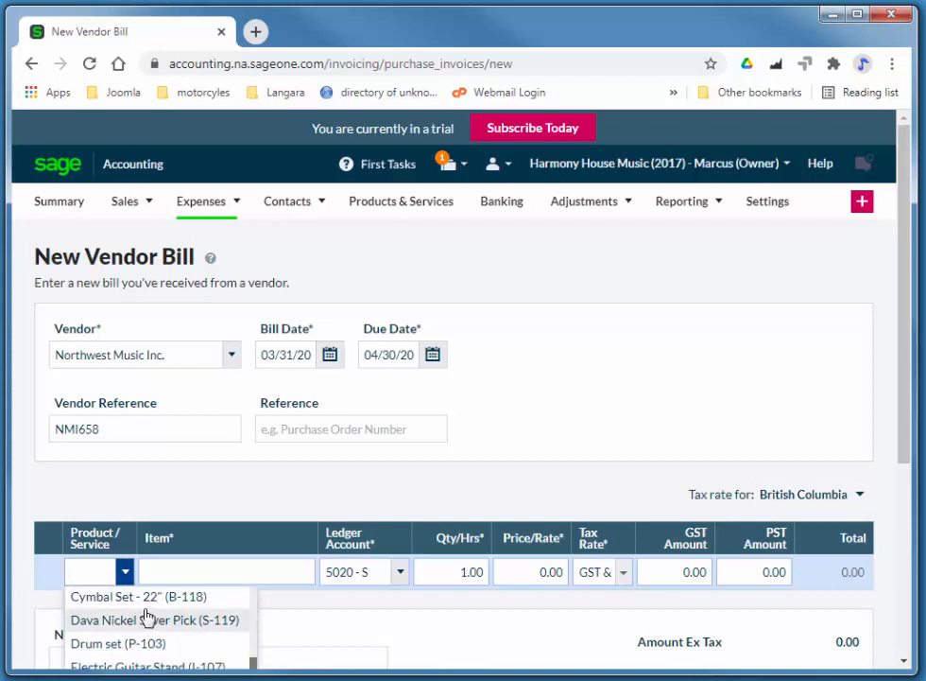
scroll(147, 616, "down", 2)
left_click_drag(904, 373, 905, 534)
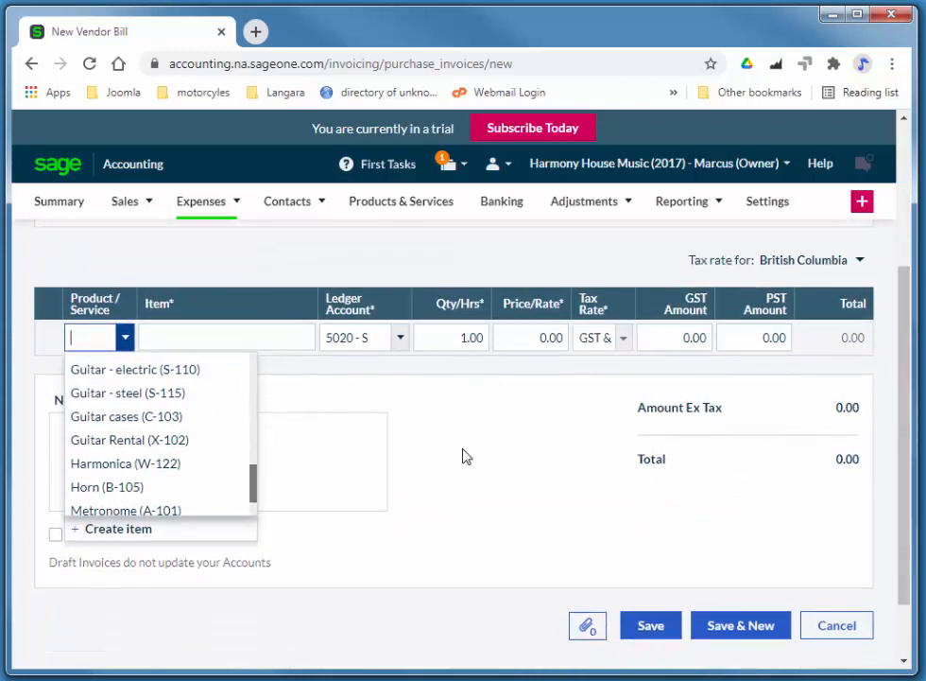
left_click(119, 530)
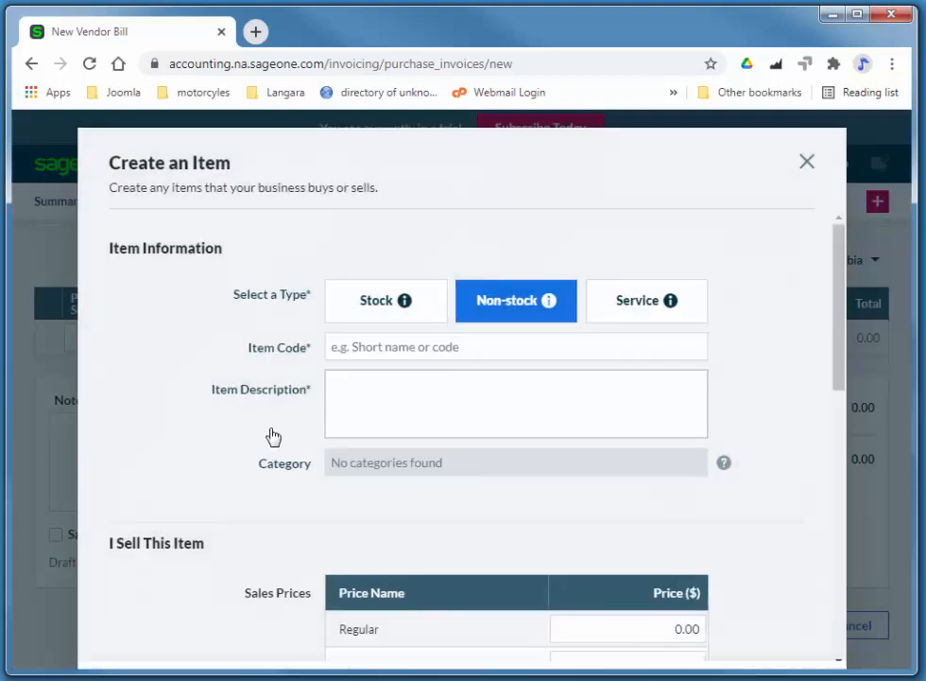
left_click(363, 299)
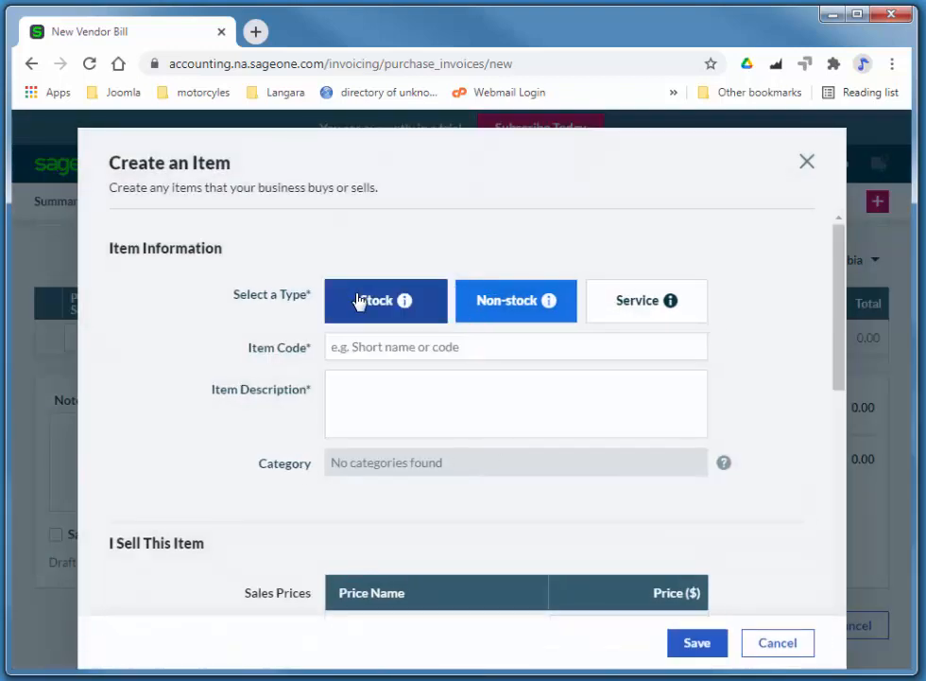
Give the new stock item the code S-121 and the description Deering Goodtime Banjo.
left_click(360, 338)
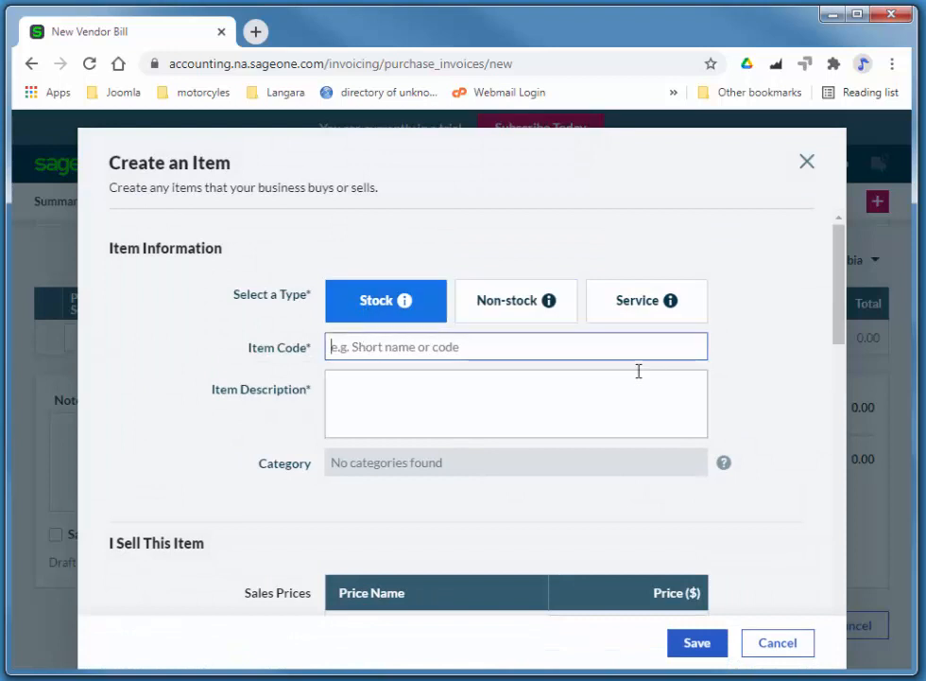
type("S")
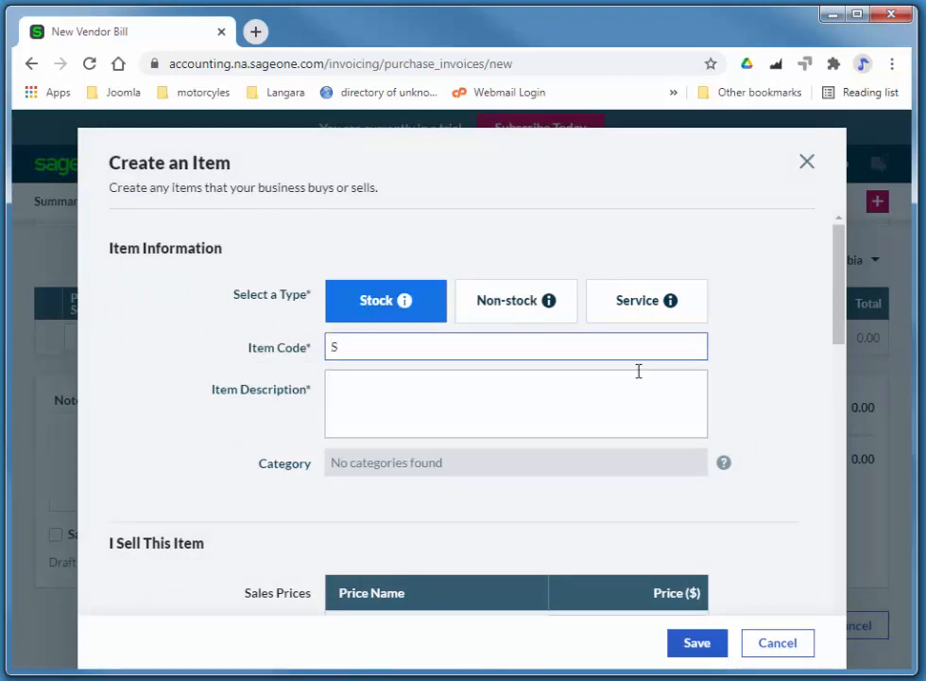
type("-121")
left_click(639, 372)
type("Dee")
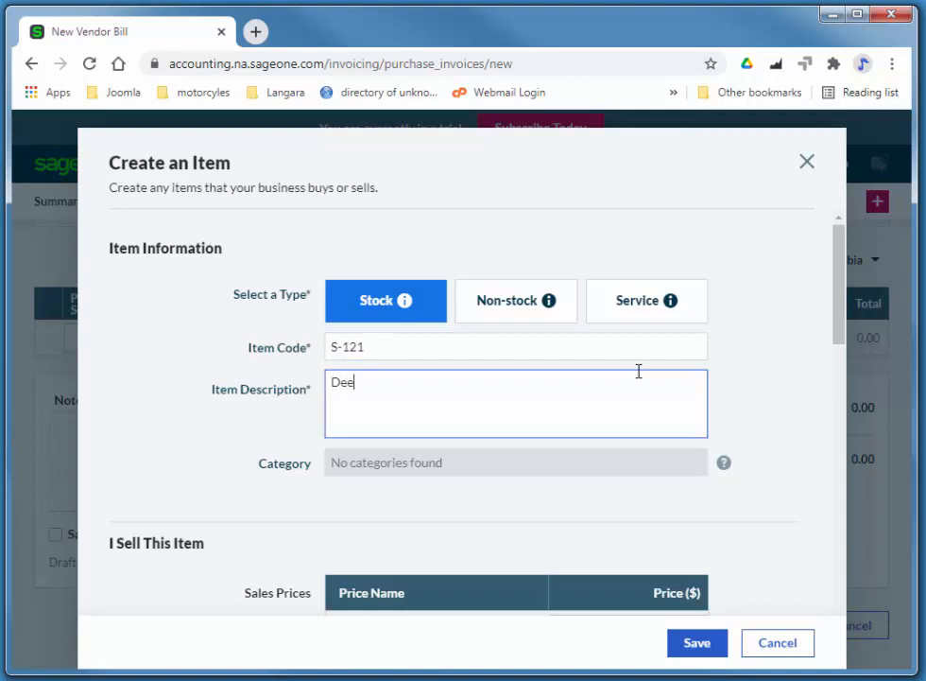
type("ring Goodt")
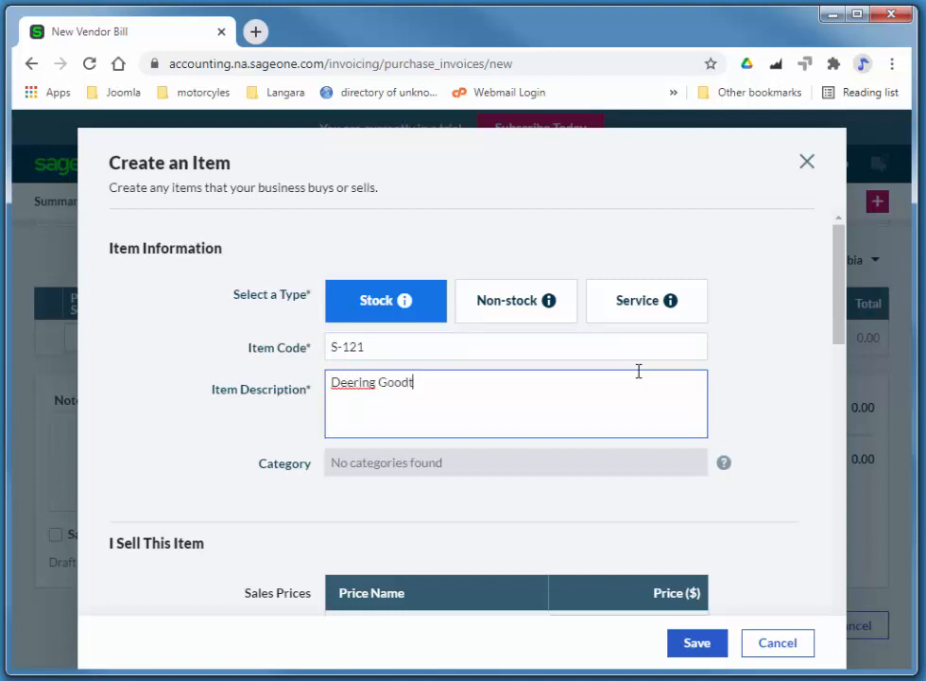
type("ime Ban")
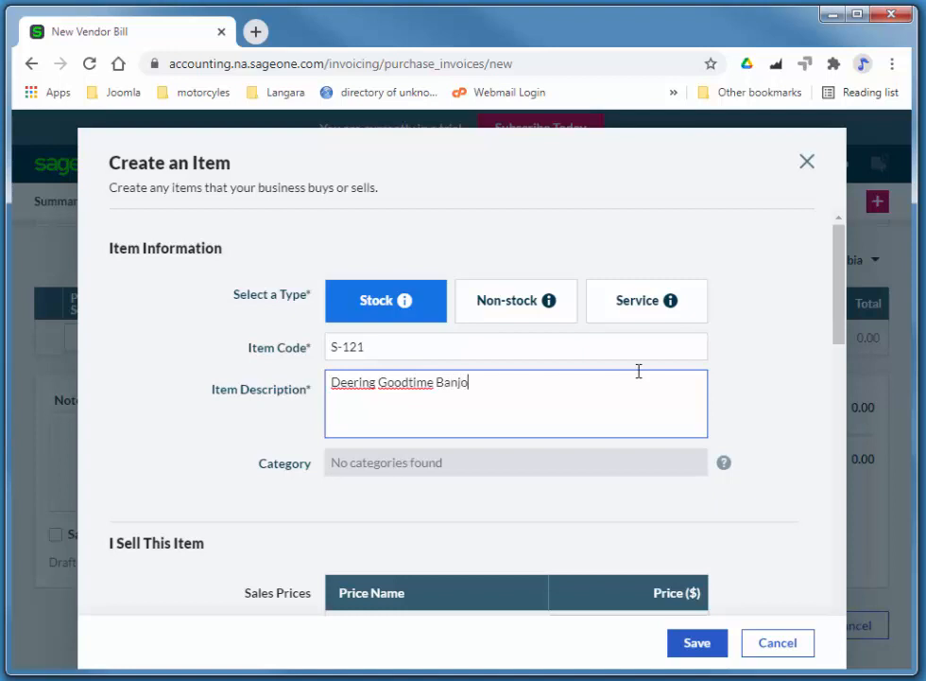
type("jo")
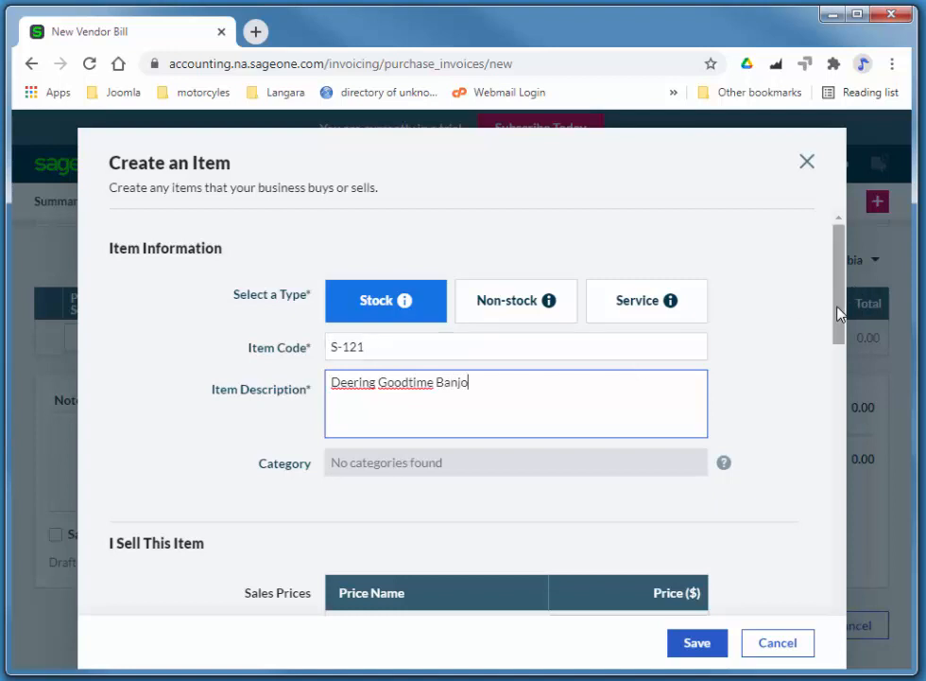
Set the item's Regular, Preferred and Web sales prices to 369.95 each.
left_click_drag(837, 310, 837, 348)
scroll(837, 360, "down", 1)
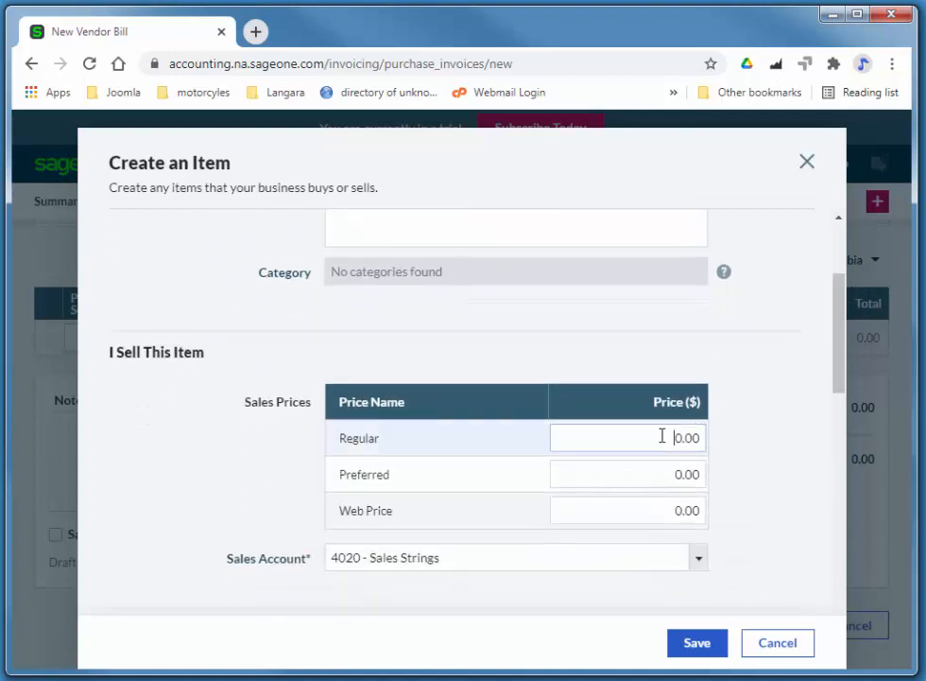
left_click(666, 437)
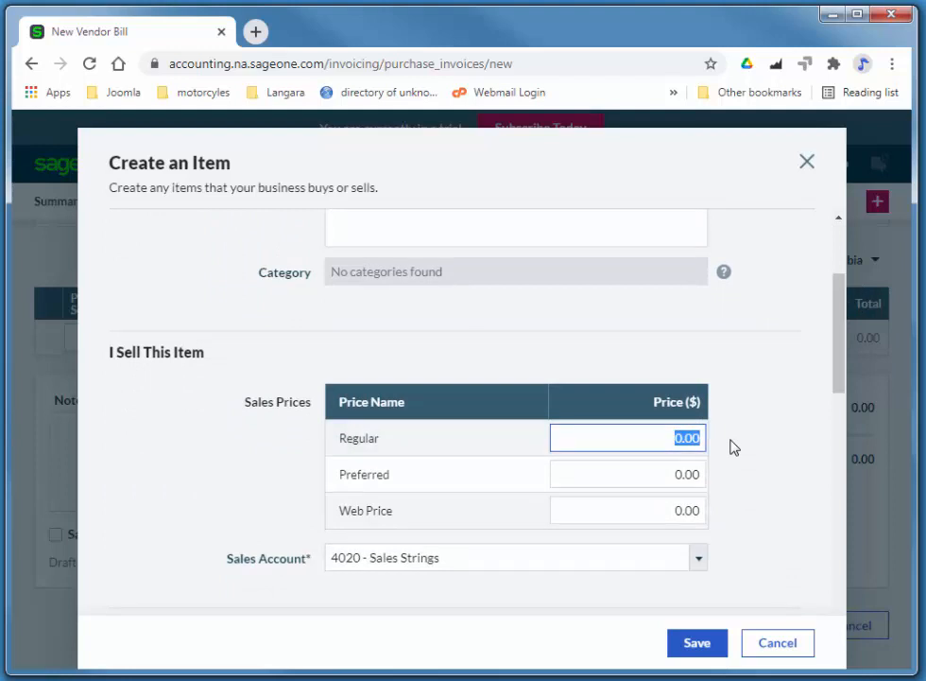
type("369.95")
key("Tab")
type("36")
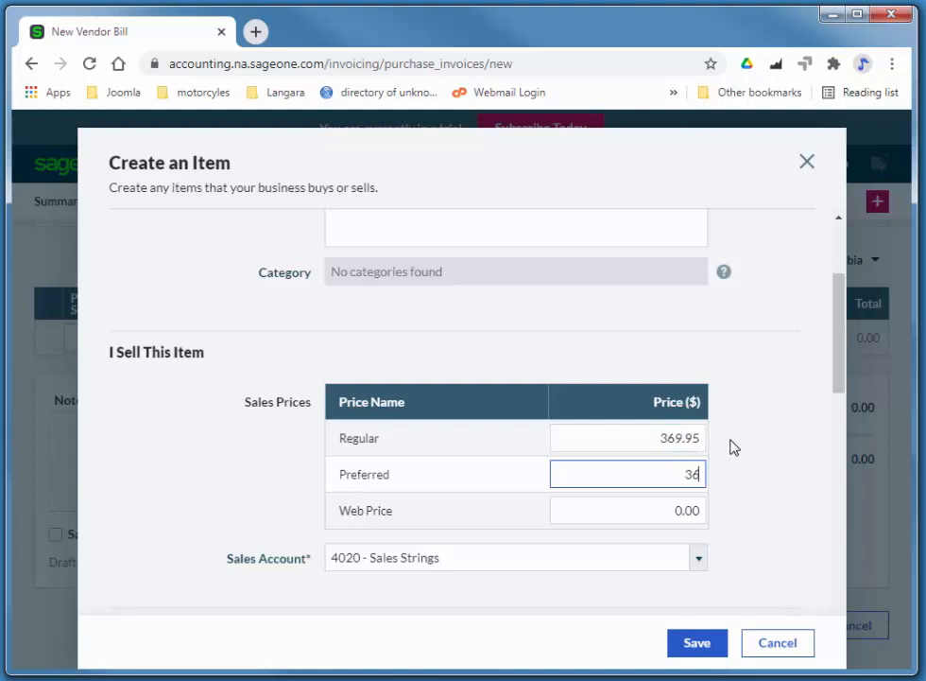
type("9.95")
key("Tab")
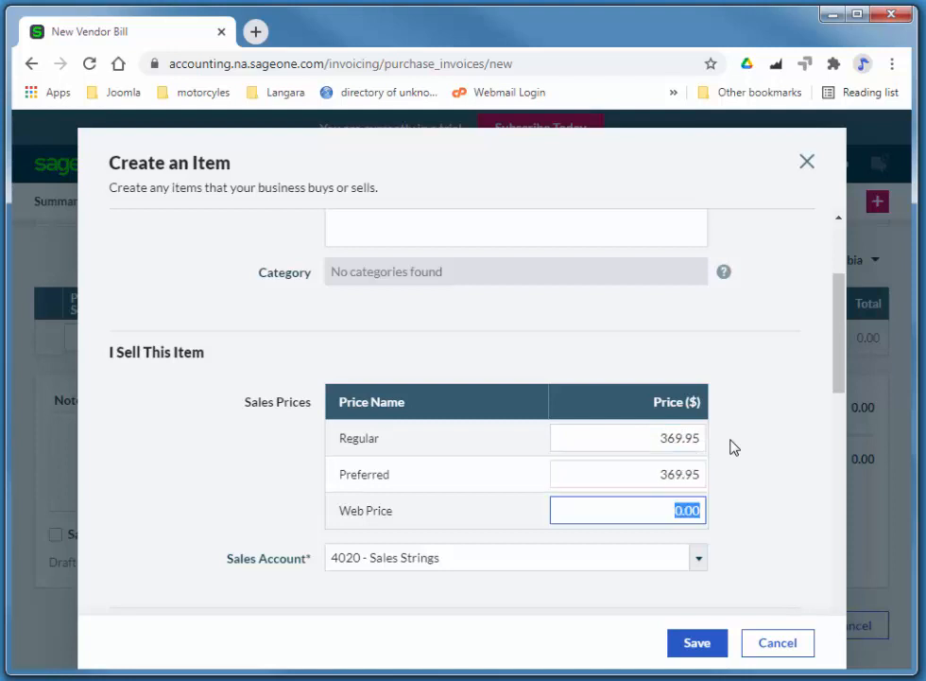
type("369.95")
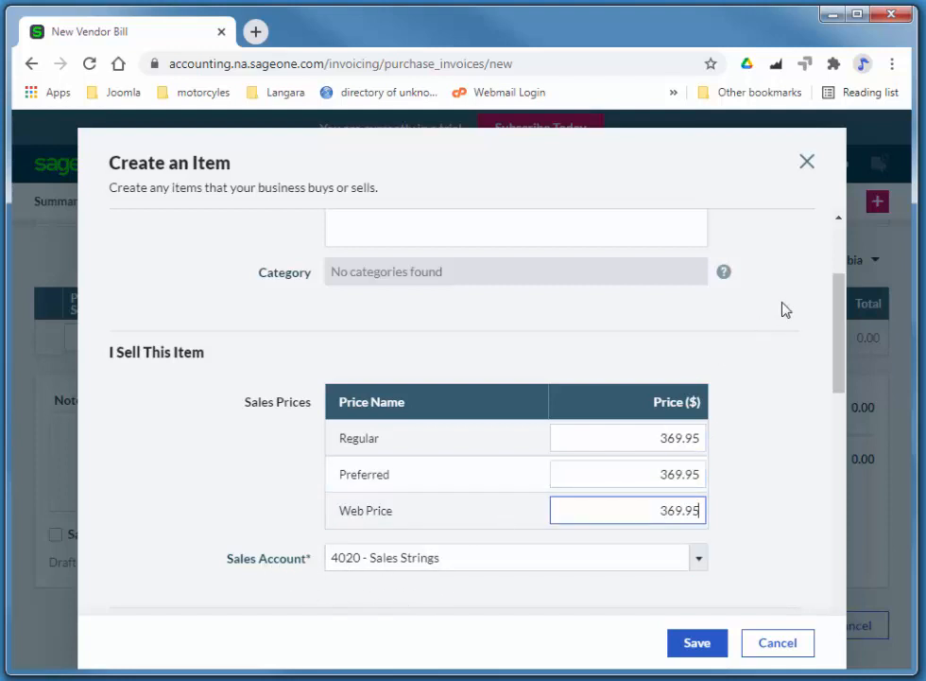
Set the new stock item's cost price to 184.95, leaving its usual vendor unselected.
left_click_drag(835, 317, 834, 386)
left_click(416, 402)
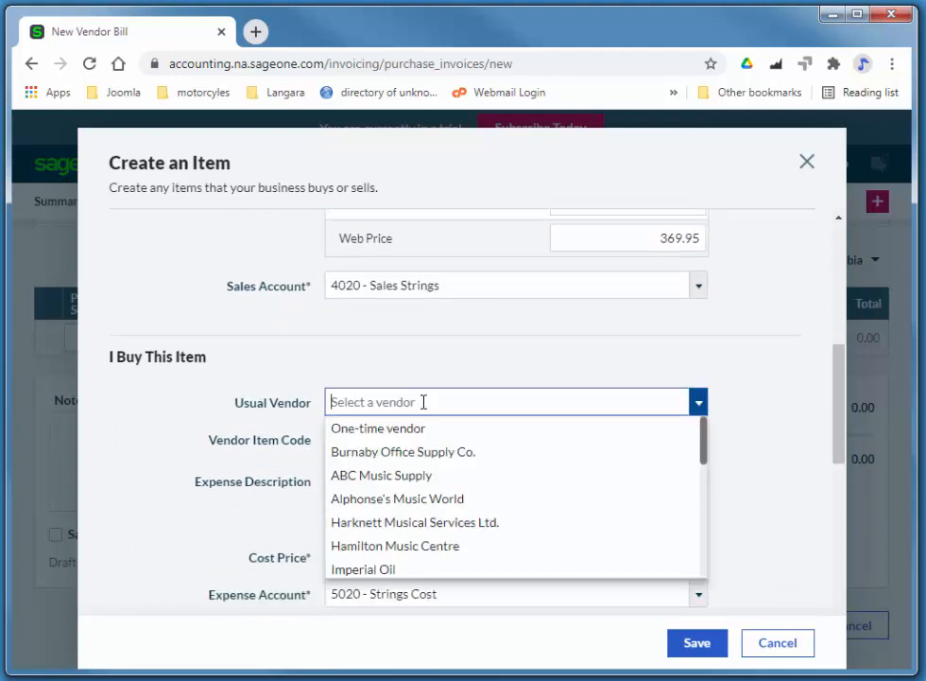
left_click(813, 393)
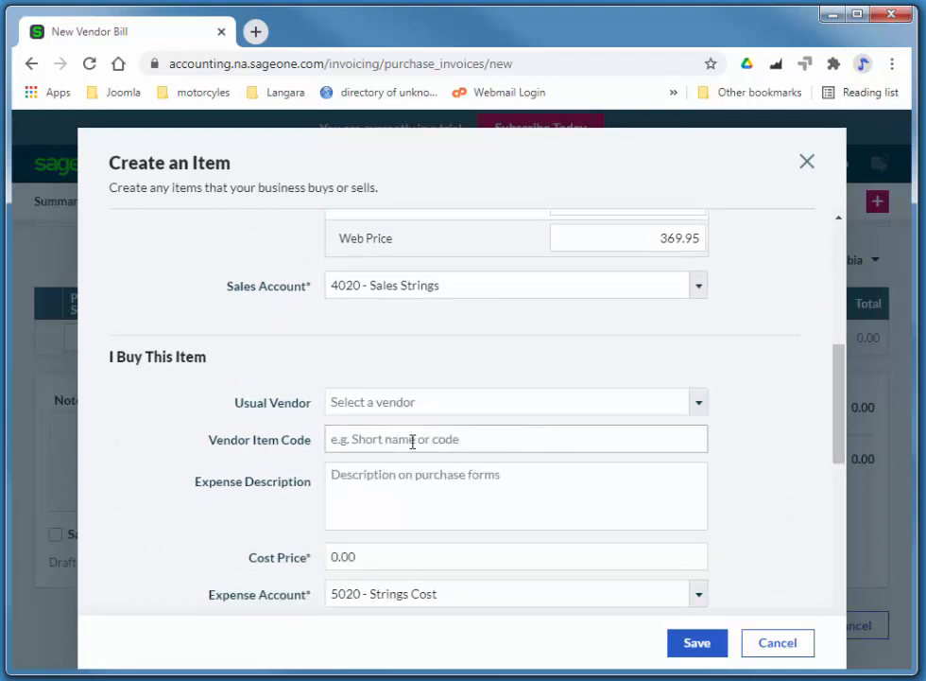
left_click(414, 555)
double_click(345, 556)
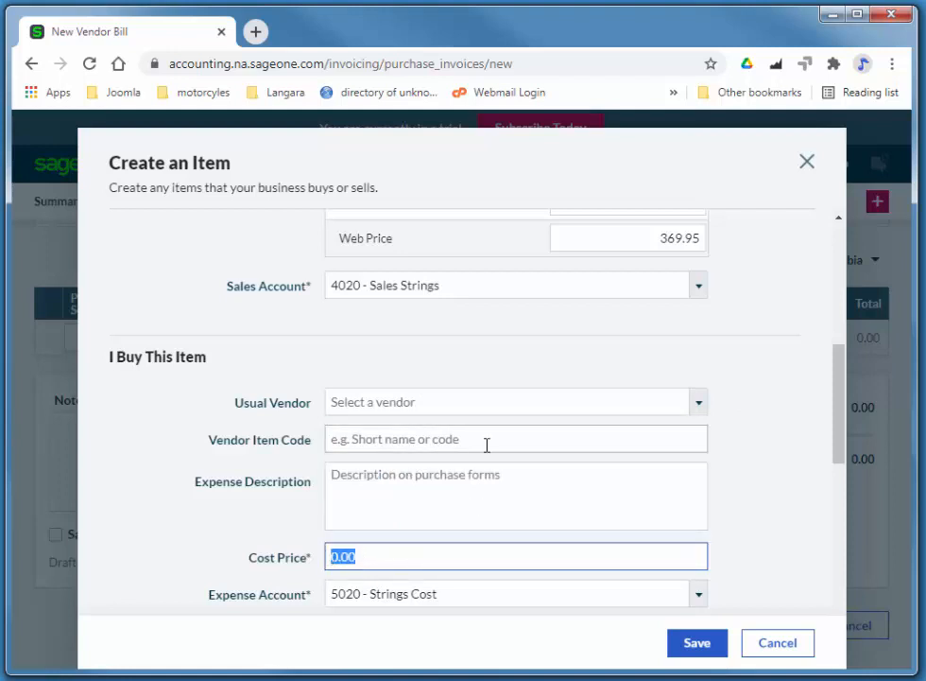
type("184.95")
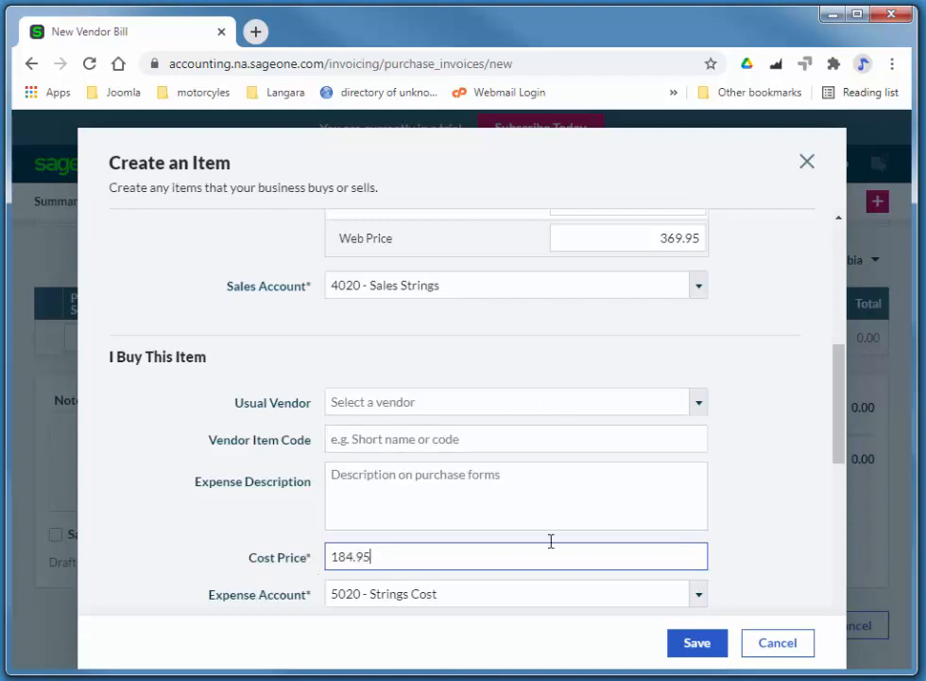
Set the item's reorder level to 5 and save the new item.
left_click_drag(837, 413, 837, 459)
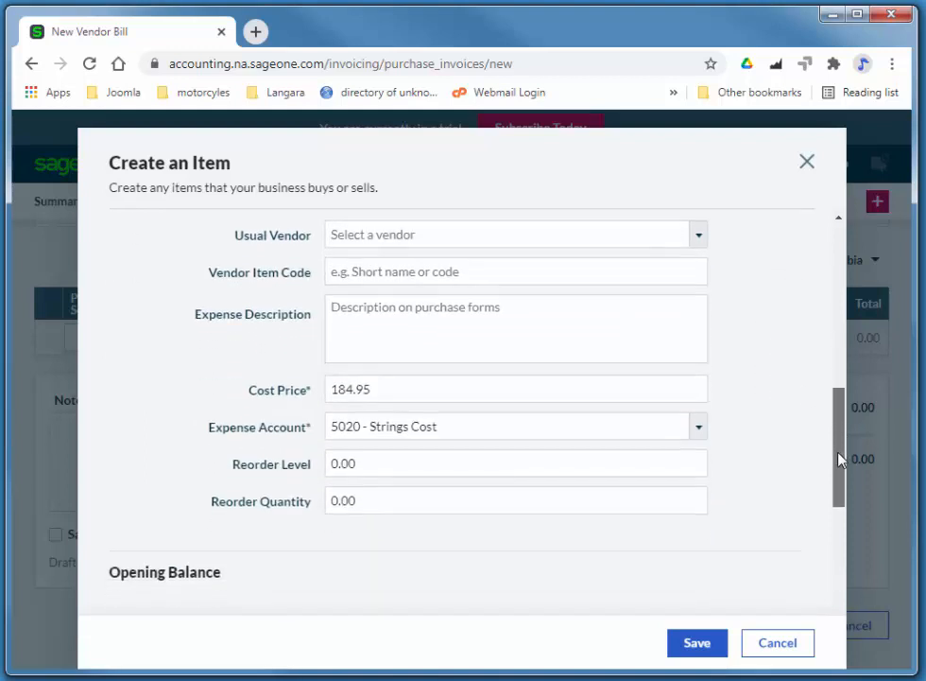
left_click(374, 465)
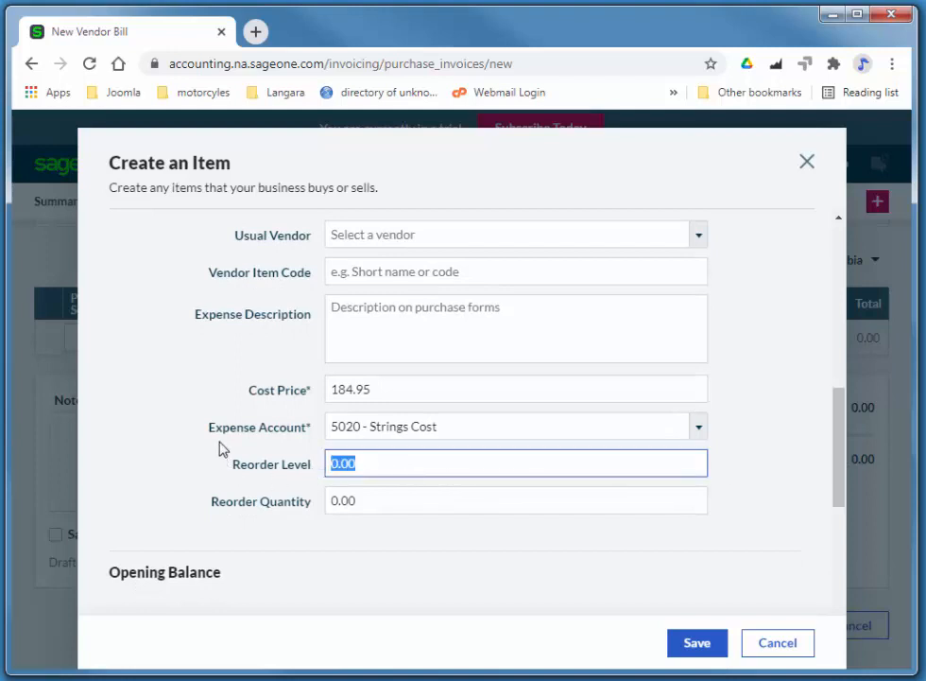
type("5")
key("Tab")
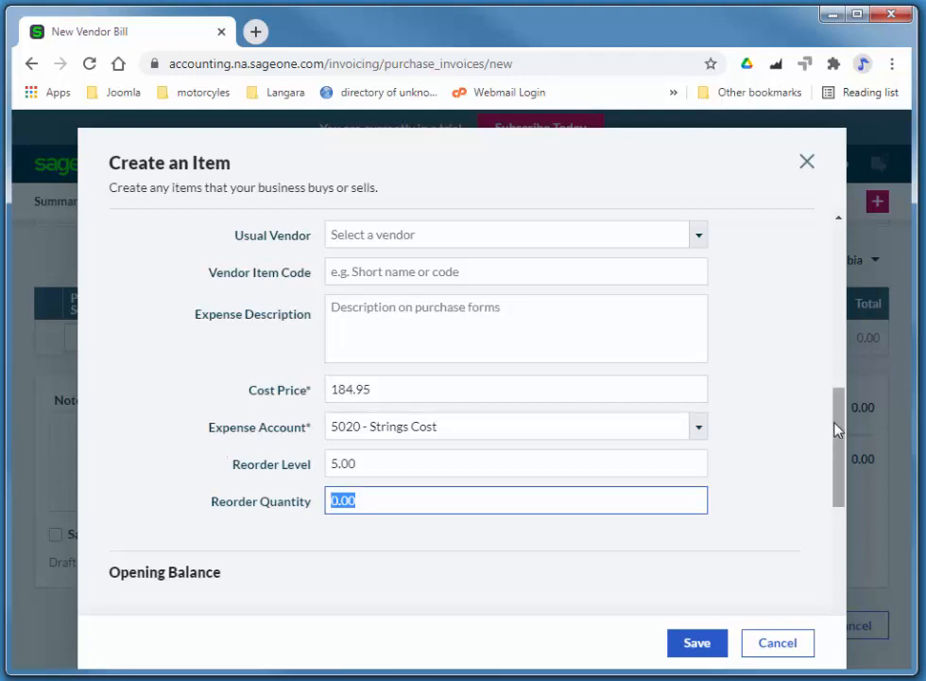
left_click(697, 644)
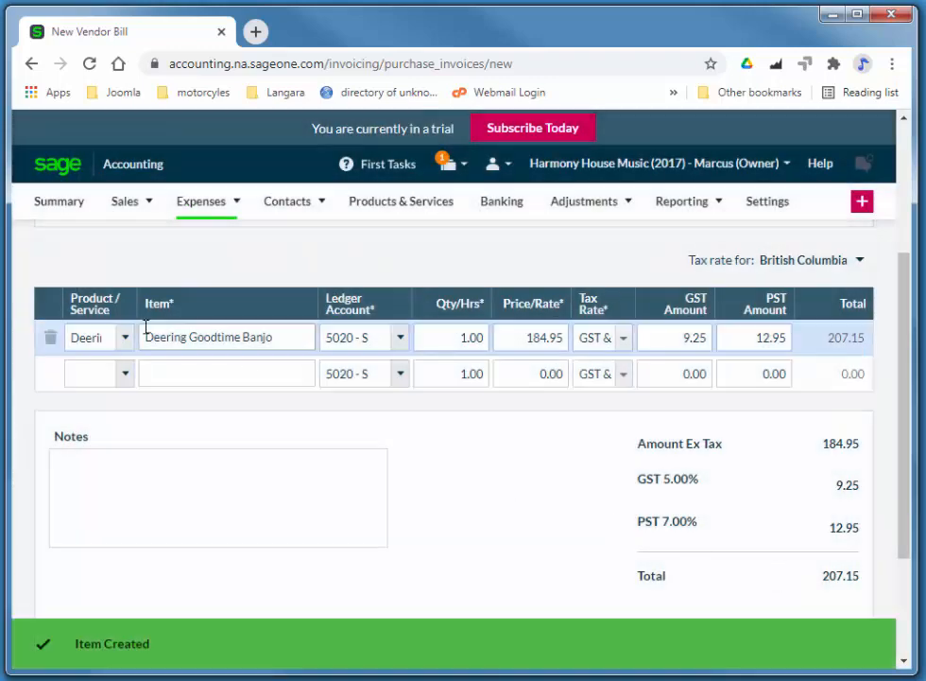
Set the Deering Goodtime Banjo line's quantity to 3 and its tax rate to GST 5.00%.
left_click(447, 336)
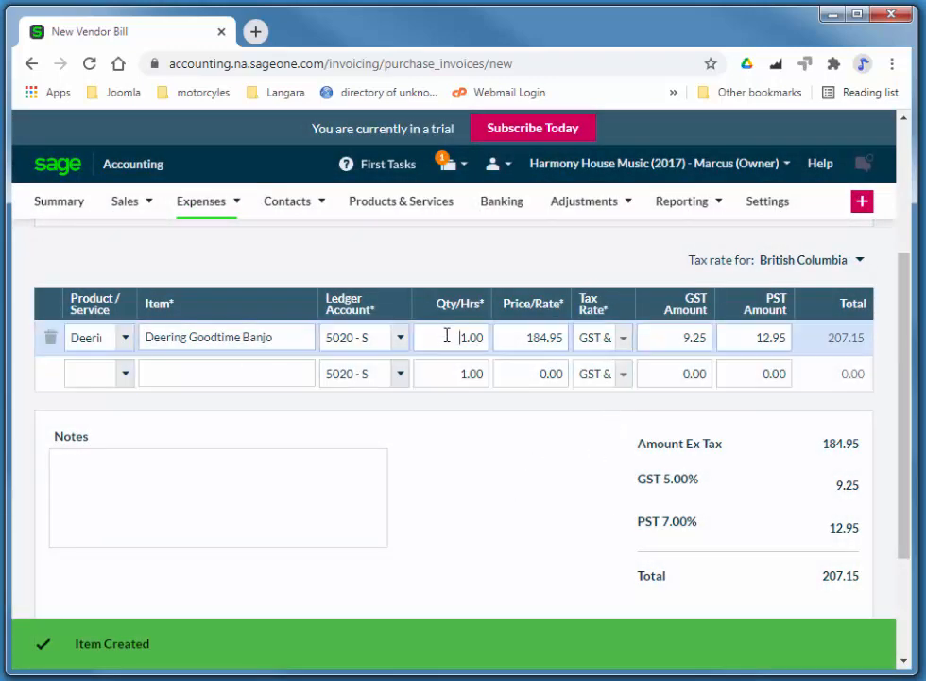
double_click(447, 336)
type("3")
key("Tab")
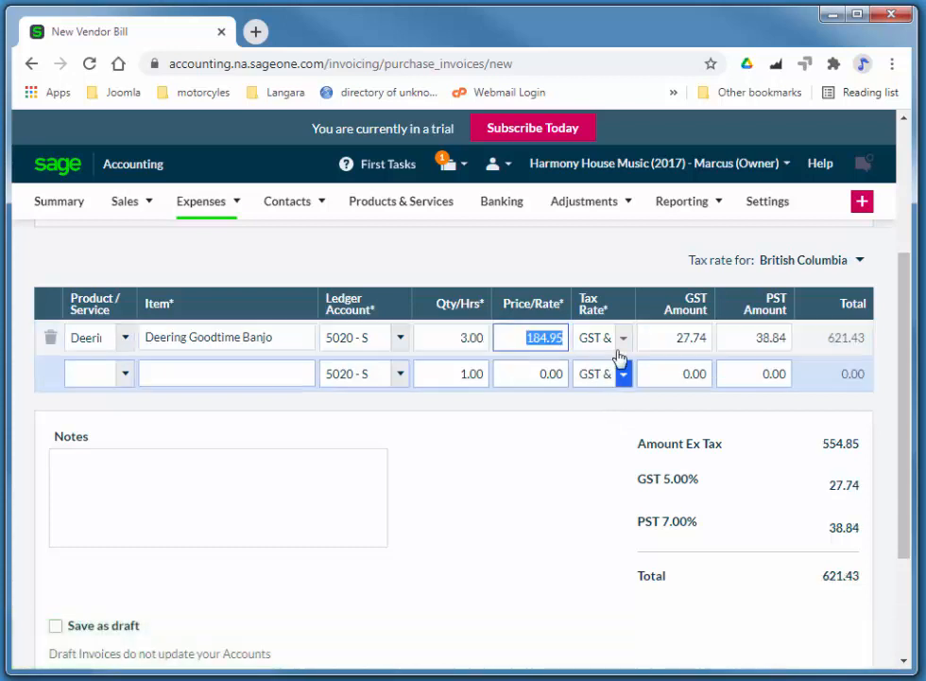
left_click(622, 341)
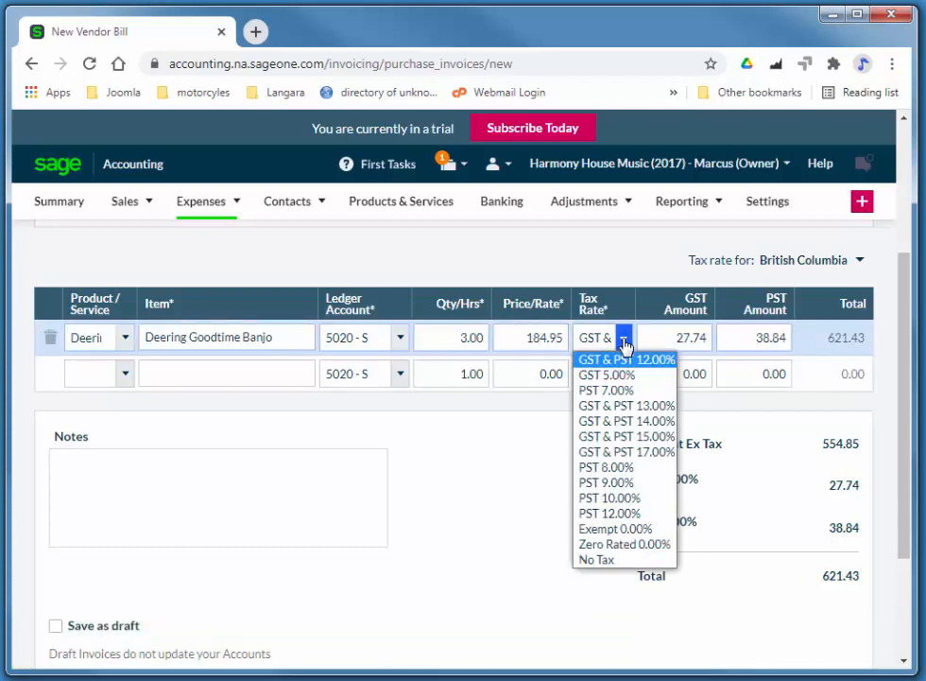
left_click(610, 375)
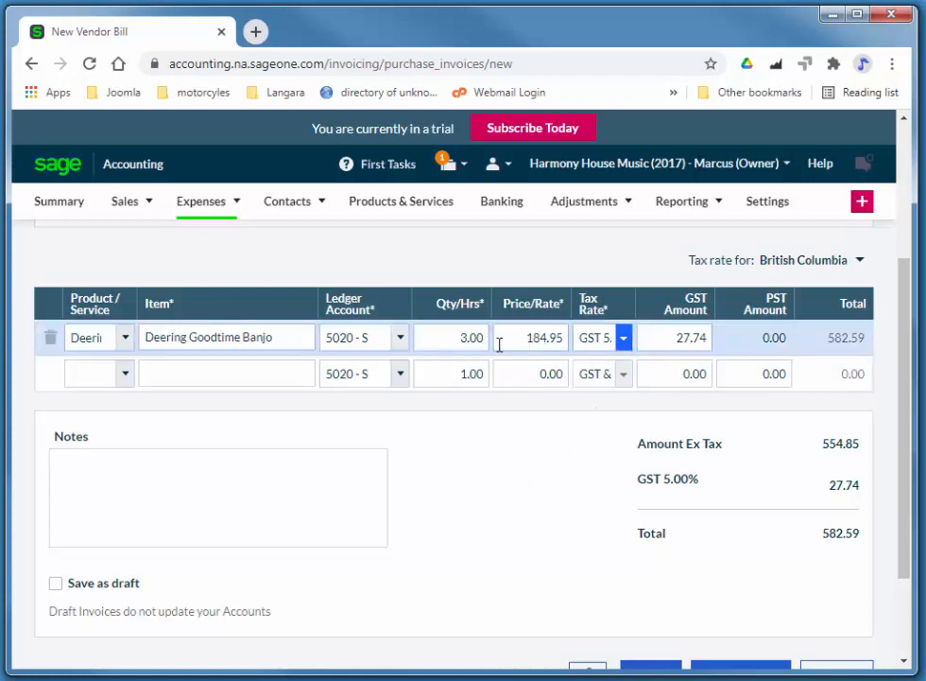
Set the Deering Goodtime Banjo line's quantity to 8.
left_click(443, 338)
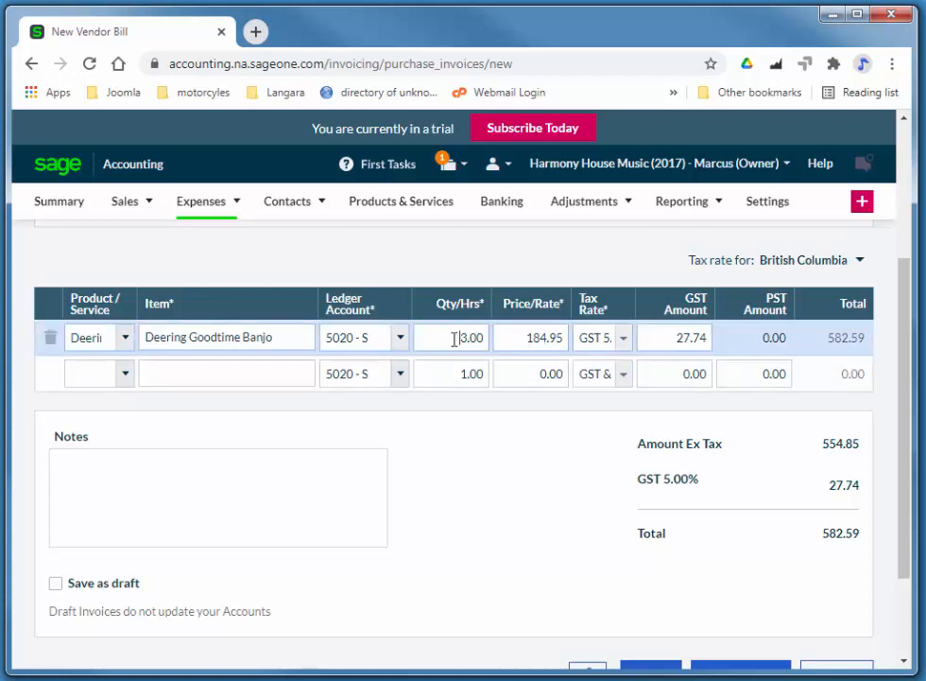
left_click_drag(454, 337, 490, 337)
type("3")
key("Tab")
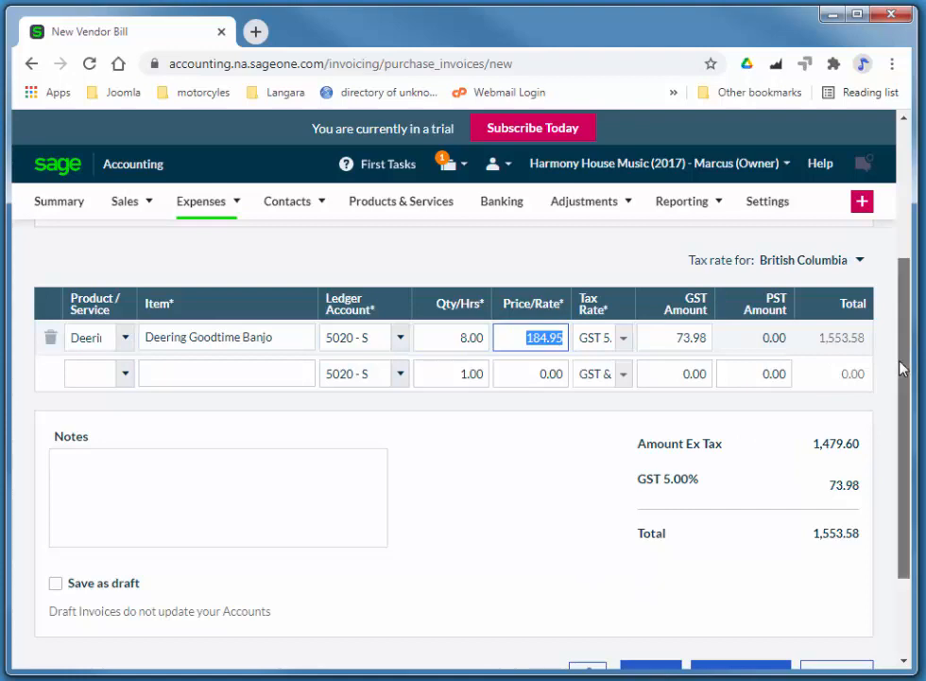
Review the bill's header details and save the Northwest Music Inc. vendor bill.
left_click_drag(901, 368, 907, 274)
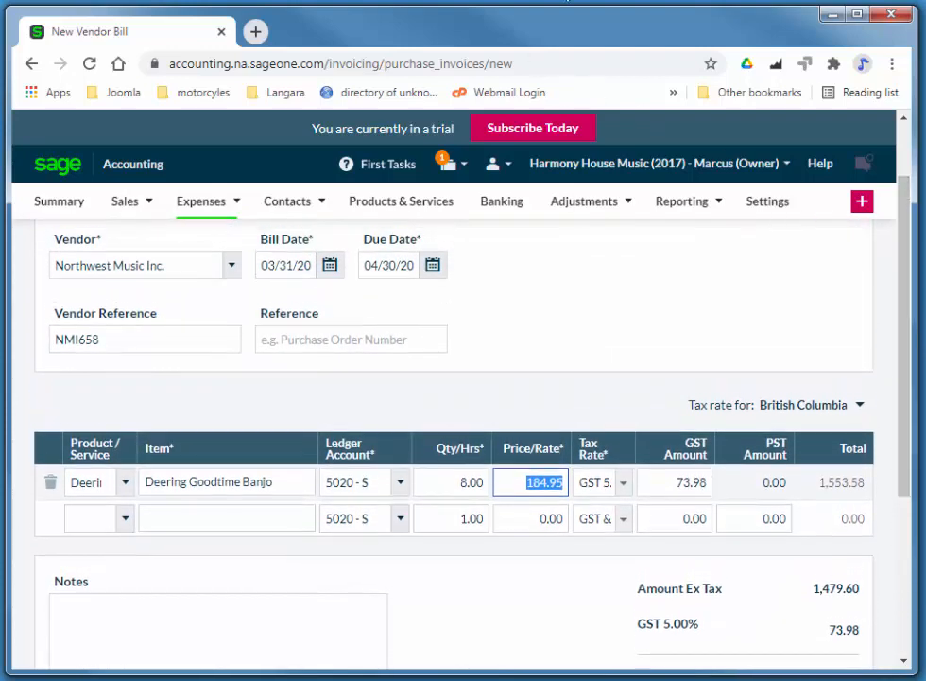
left_click(569, 0)
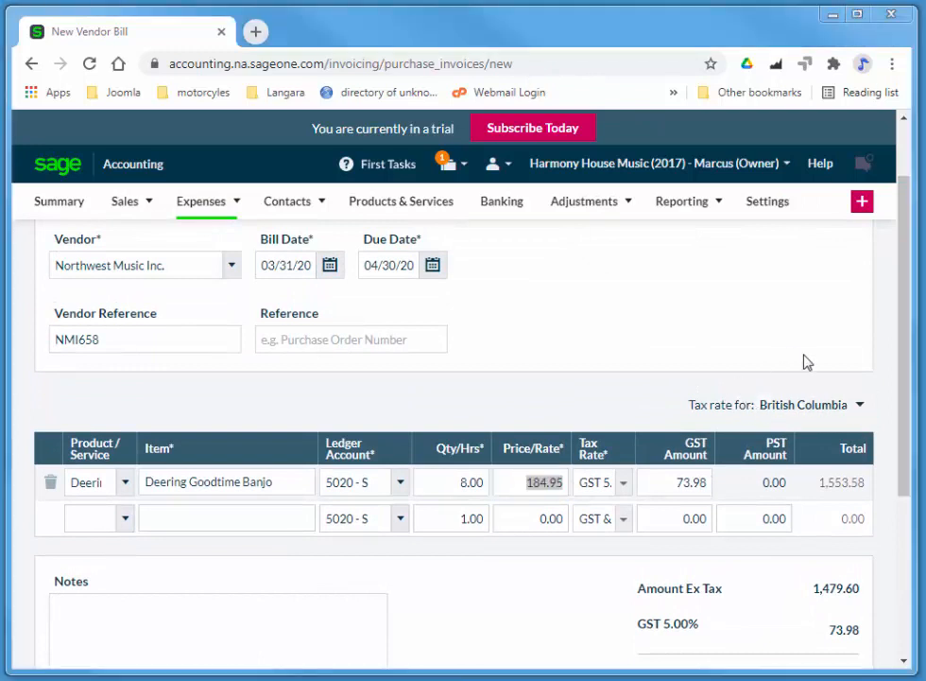
left_click_drag(904, 304, 895, 585)
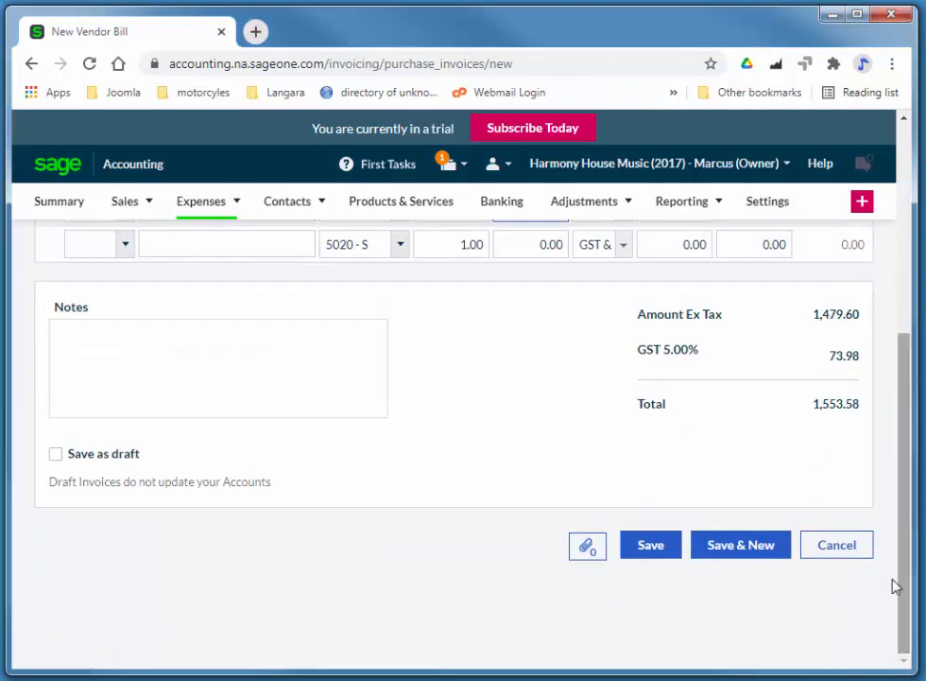
left_click(653, 551)
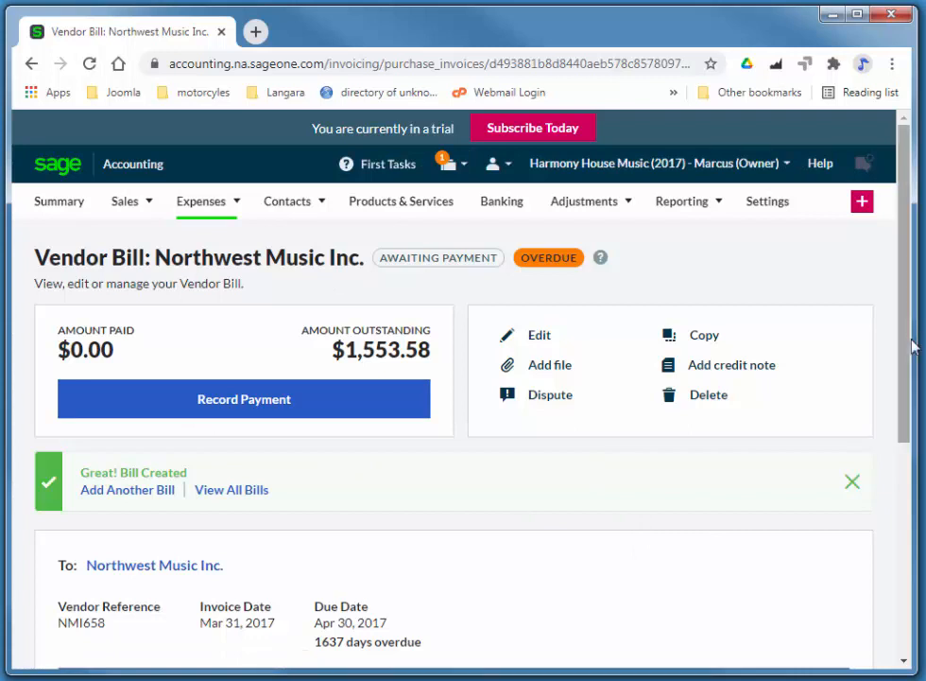
left_click_drag(909, 343, 913, 290)
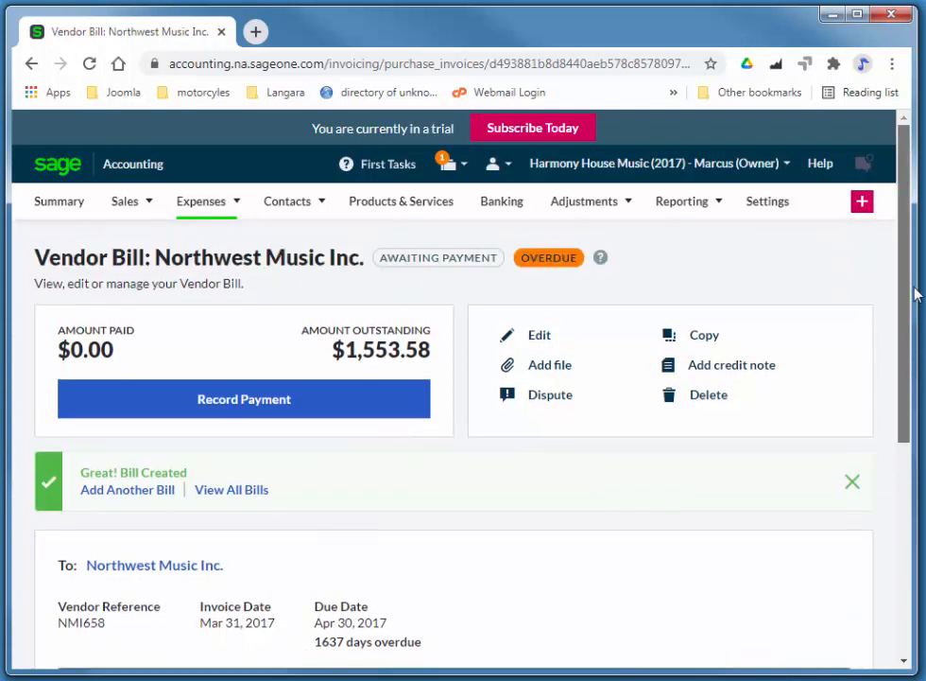
left_click(239, 398)
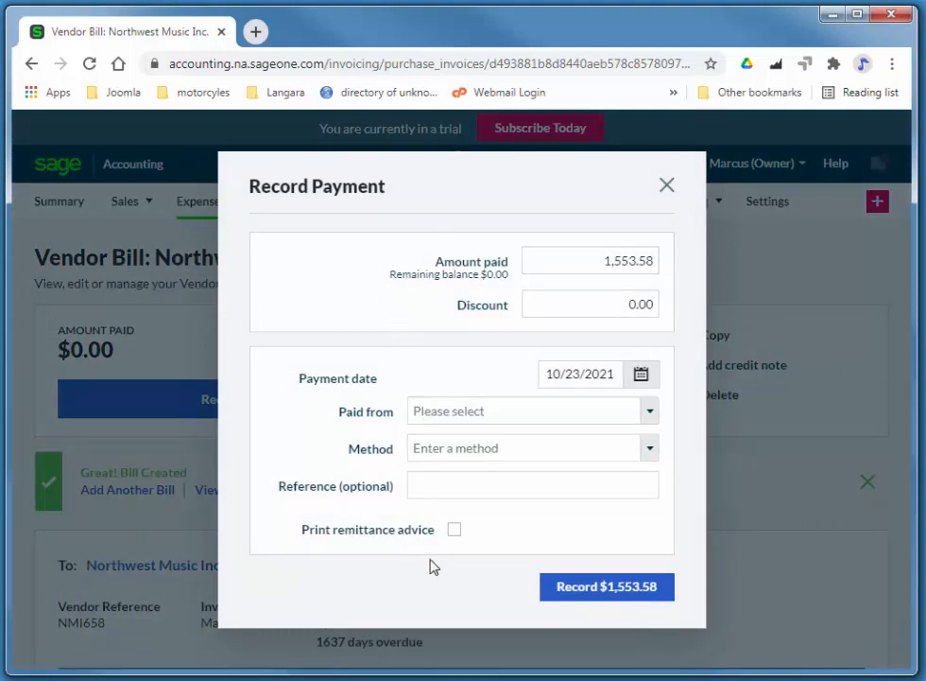
left_click(669, 189)
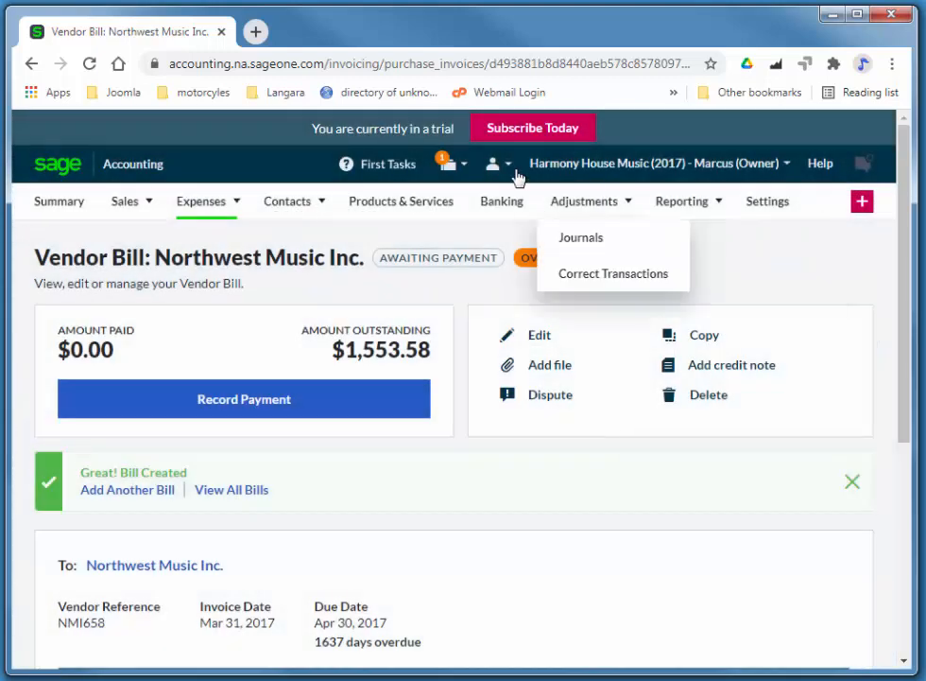
Go to the vendor bills list and search it for bills dated 03/04/2017 to 03/31/2017.
mouse_move(213, 206)
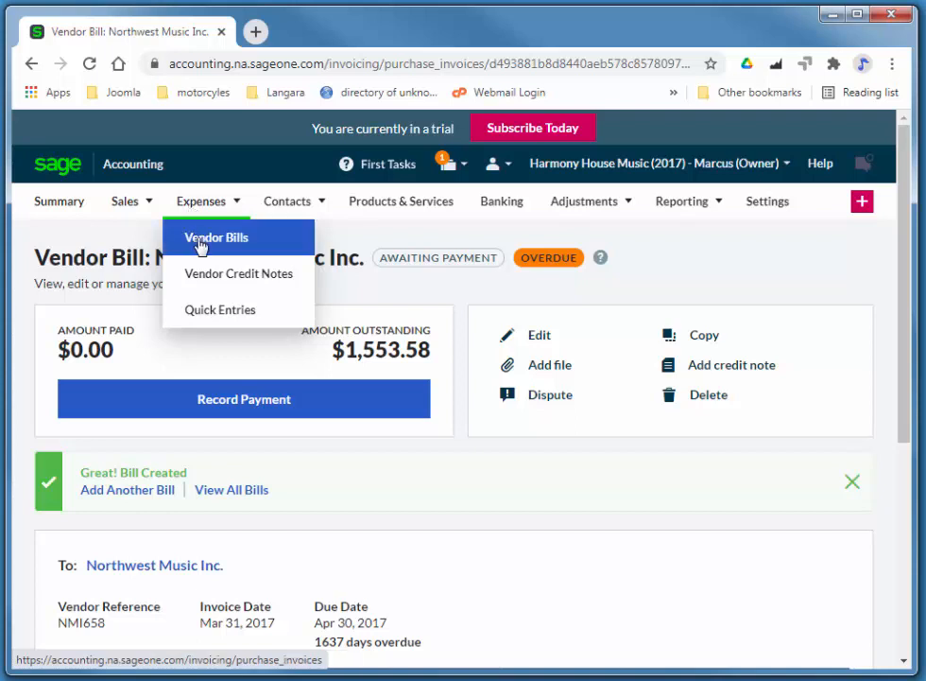
left_click(200, 244)
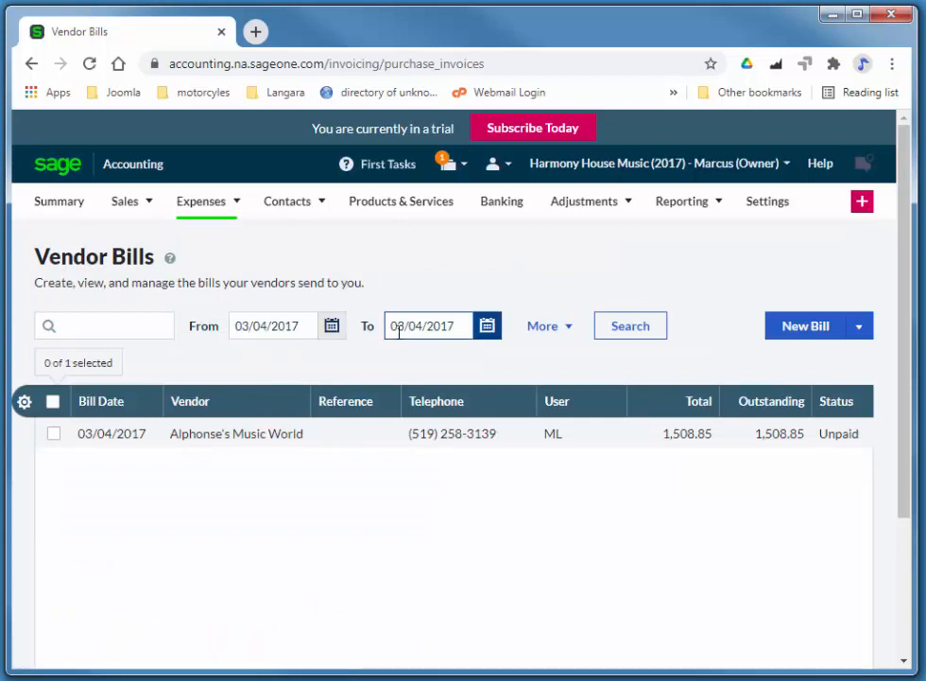
left_click(302, 325)
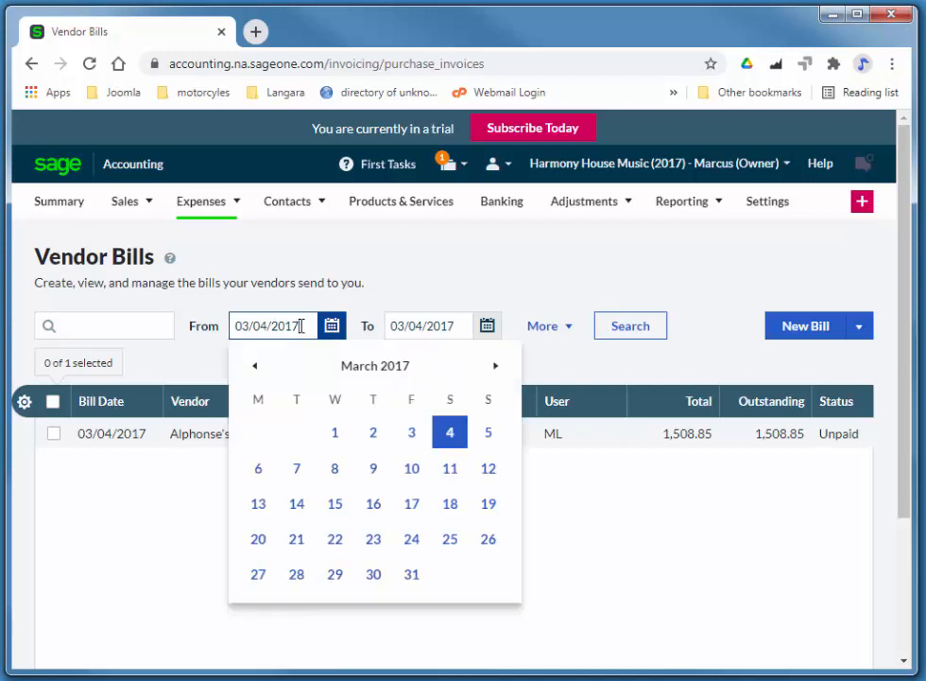
key("Tab")
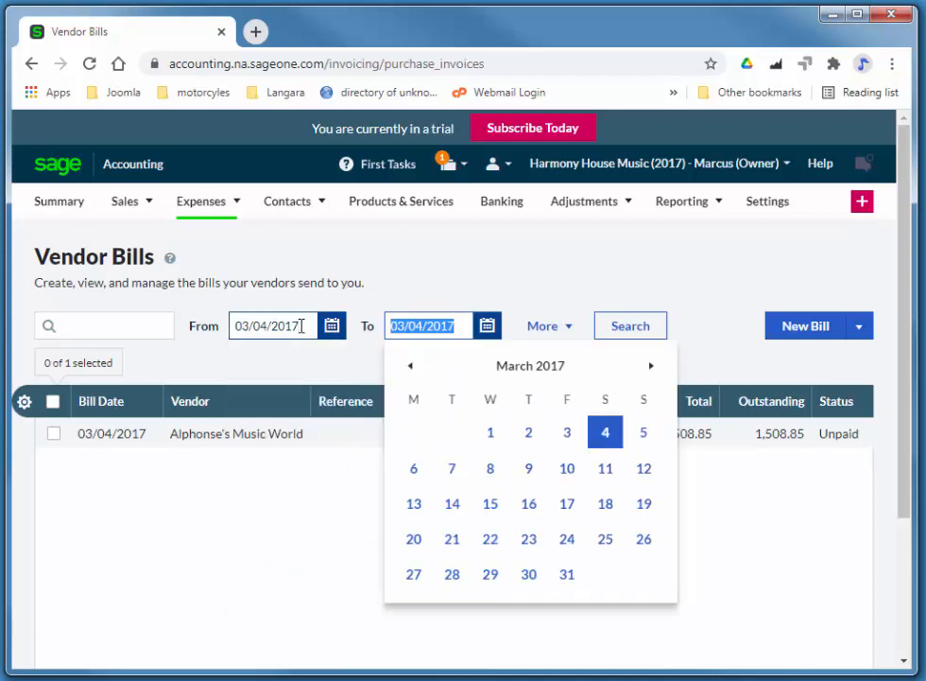
type("3/31/")
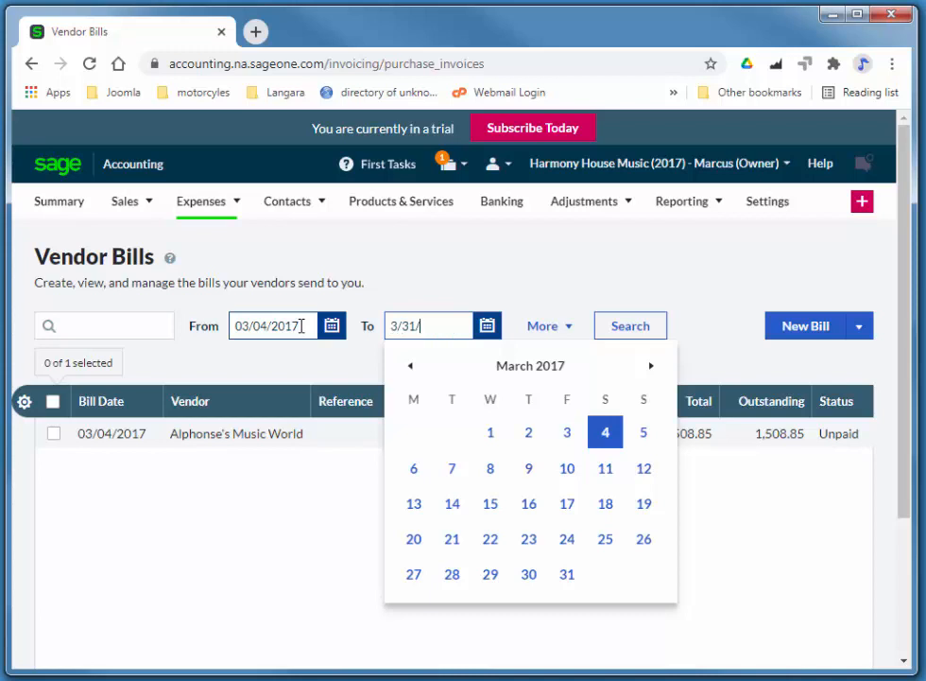
key("Tab")
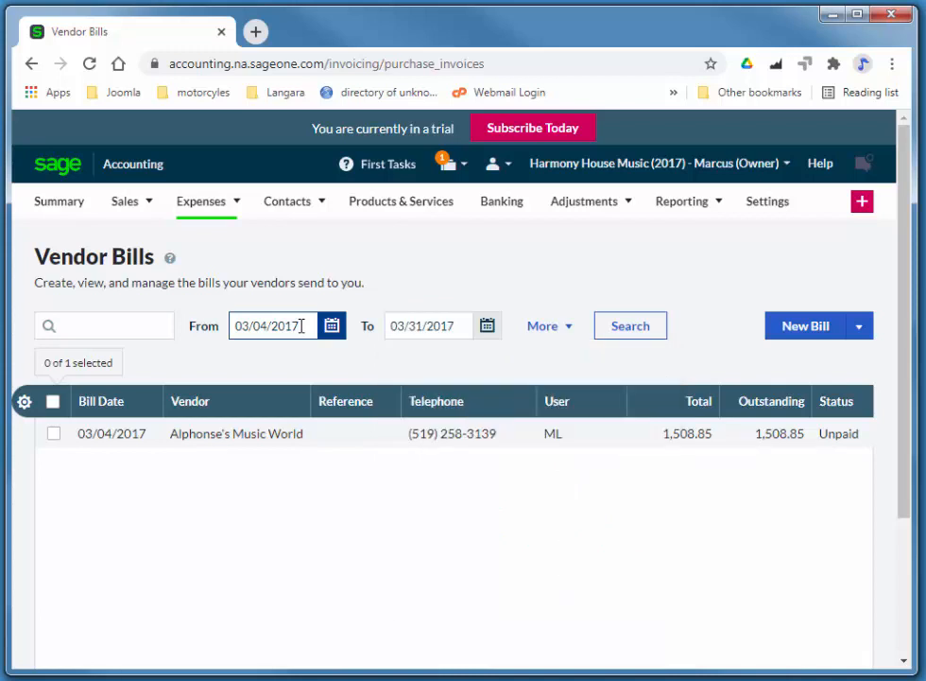
left_click(632, 325)
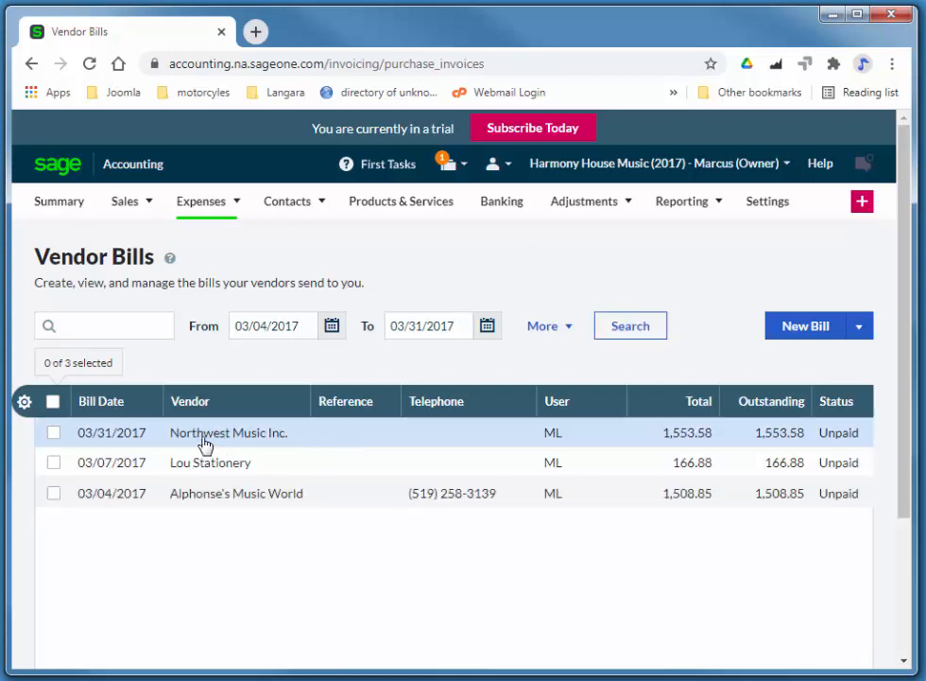
Select the 03/31/2017 Northwest Music Inc. bill and start paying or allocating it.
left_click(53, 432)
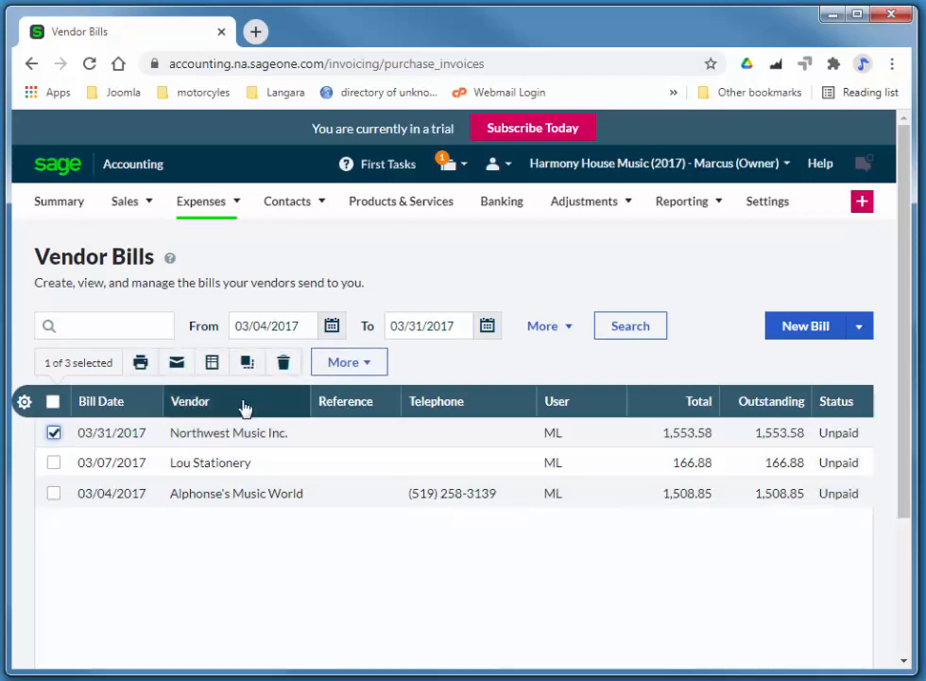
left_click(568, 331)
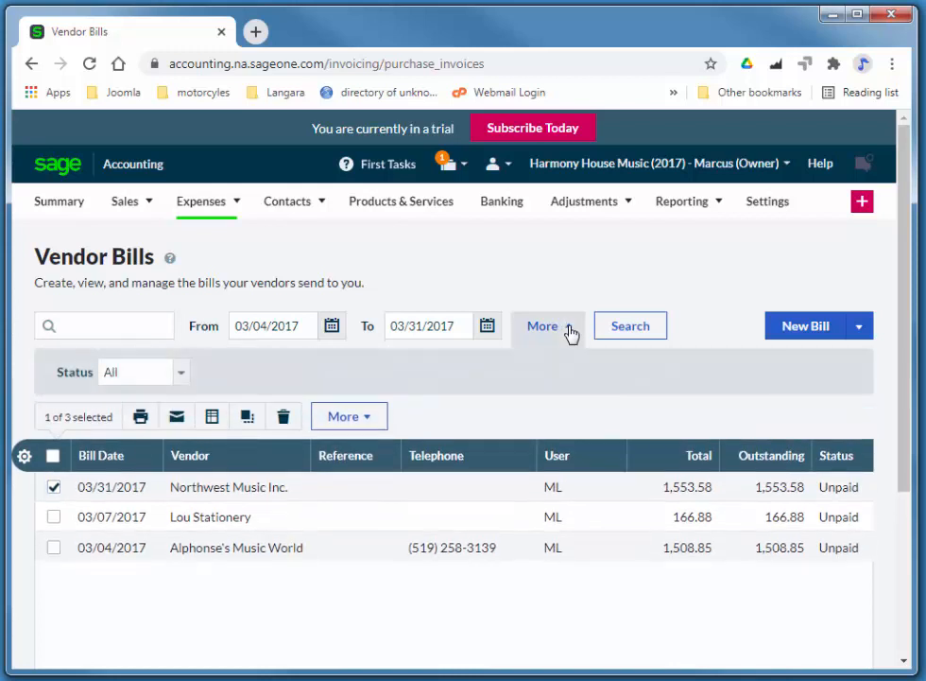
left_click(570, 329)
left_click(368, 369)
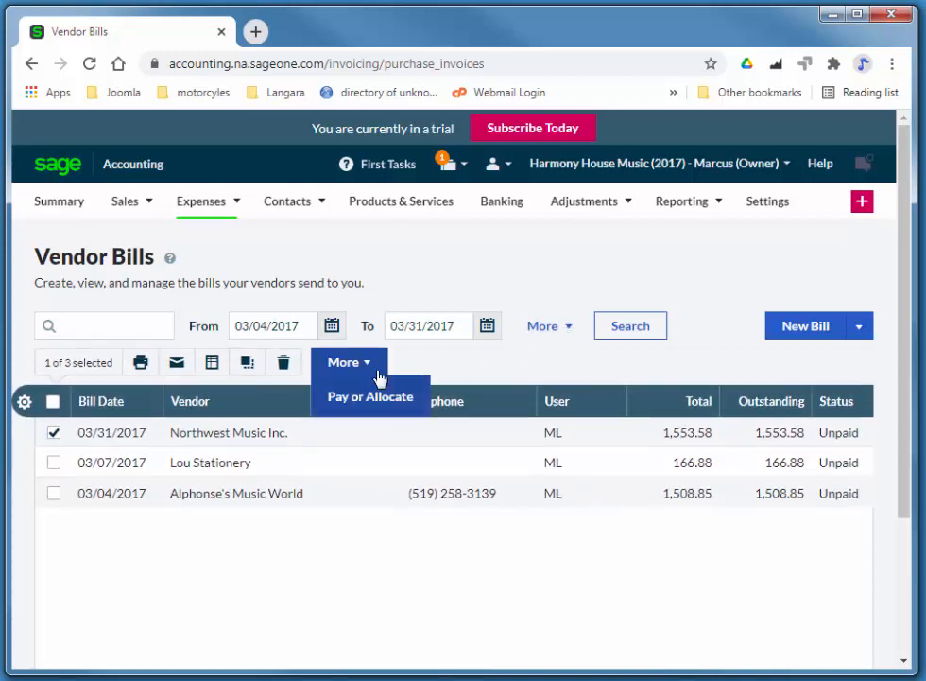
left_click(339, 407)
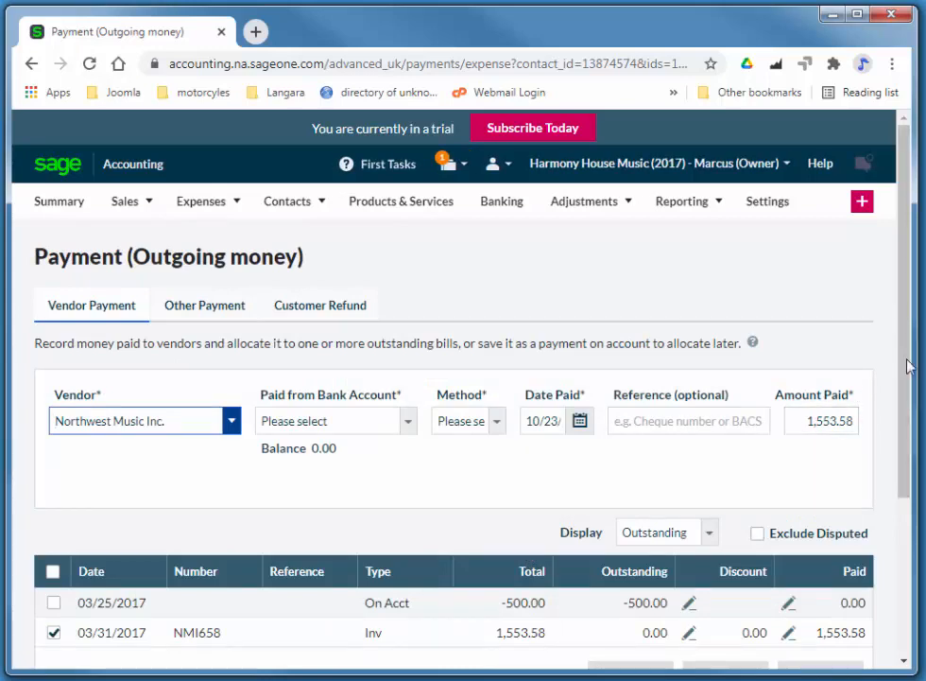
Set the vendor payment to come from bank account 1060 - CIBCChequing Account, with Cheque as the method.
left_click_drag(907, 366, 898, 551)
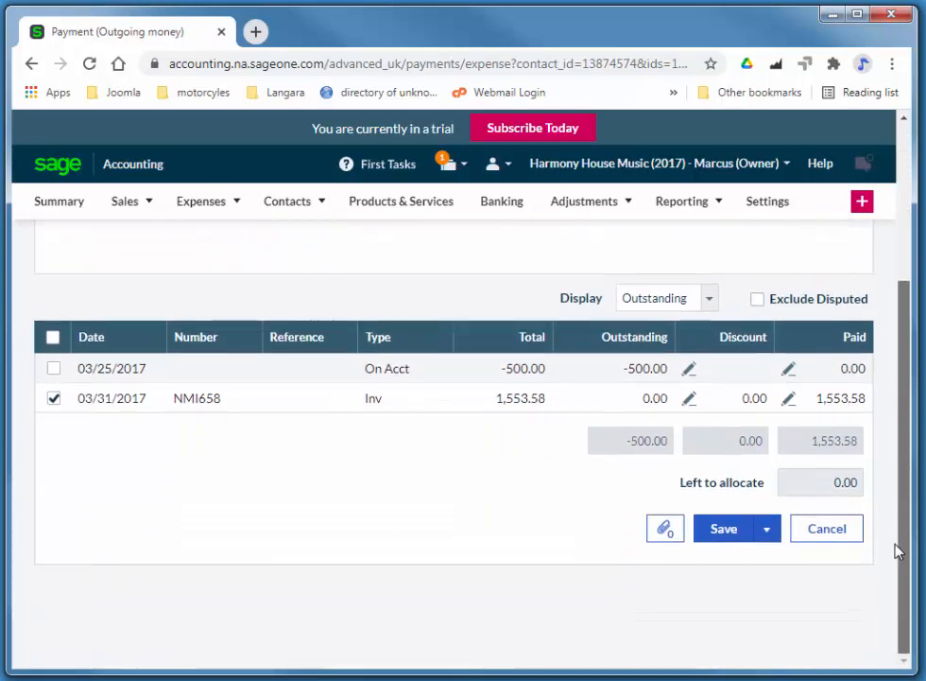
scroll(898, 551, "up", 3)
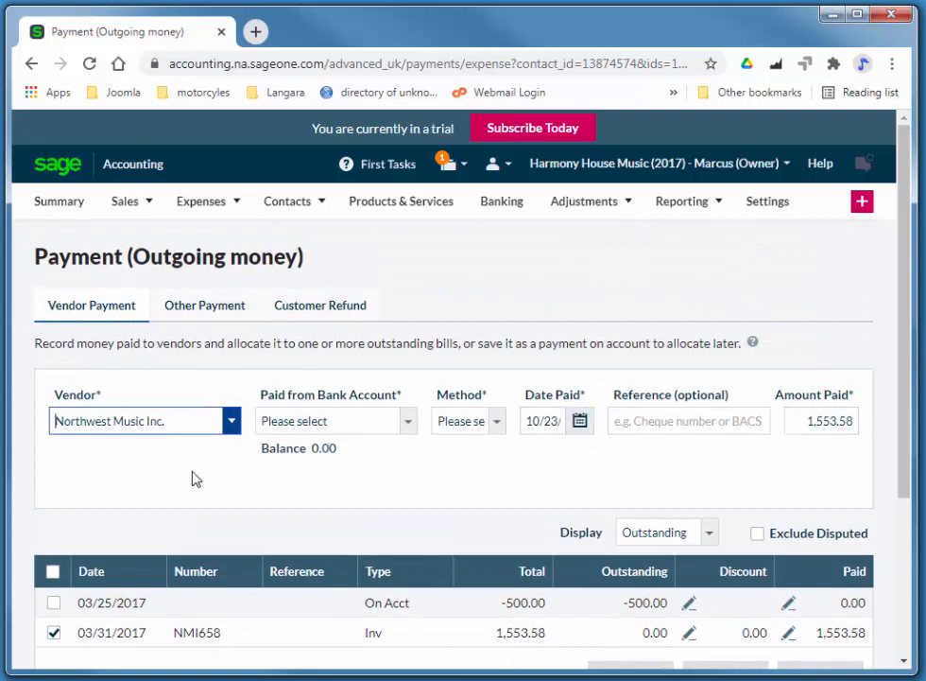
left_click(409, 423)
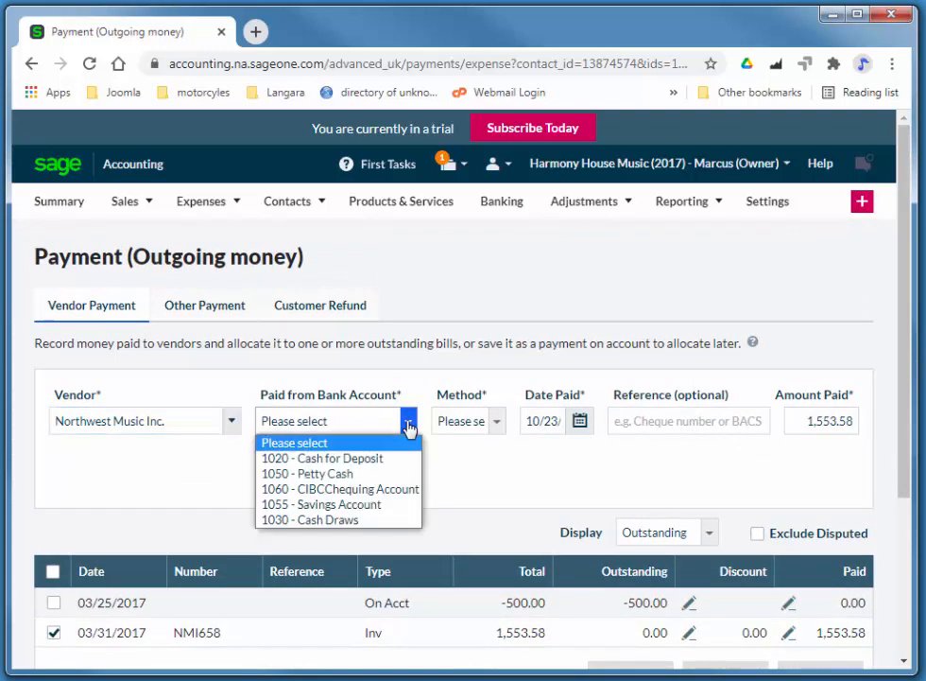
left_click(364, 489)
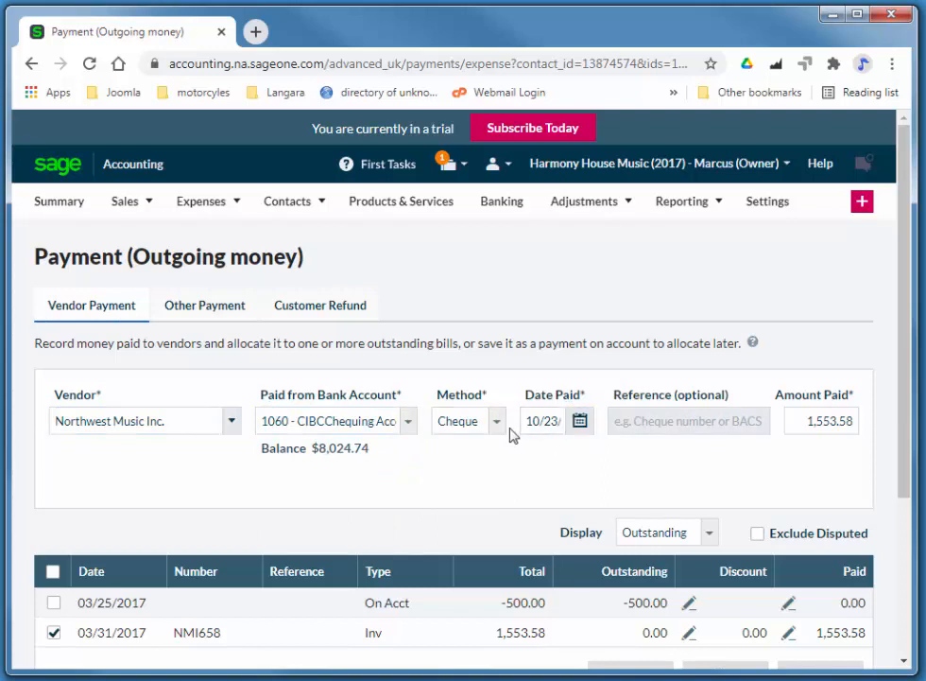
left_click(453, 428)
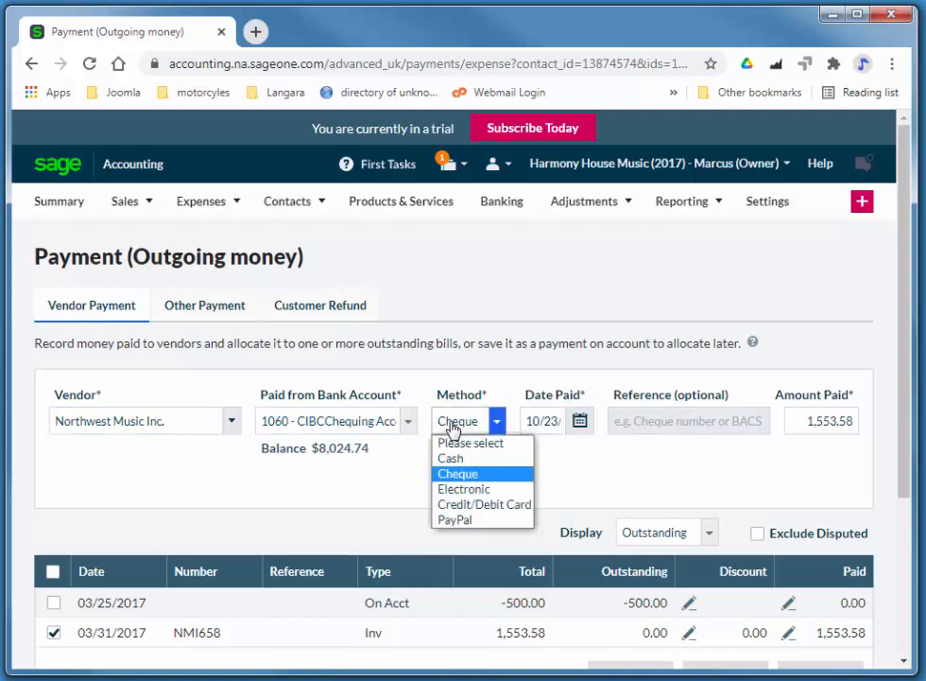
left_click(453, 429)
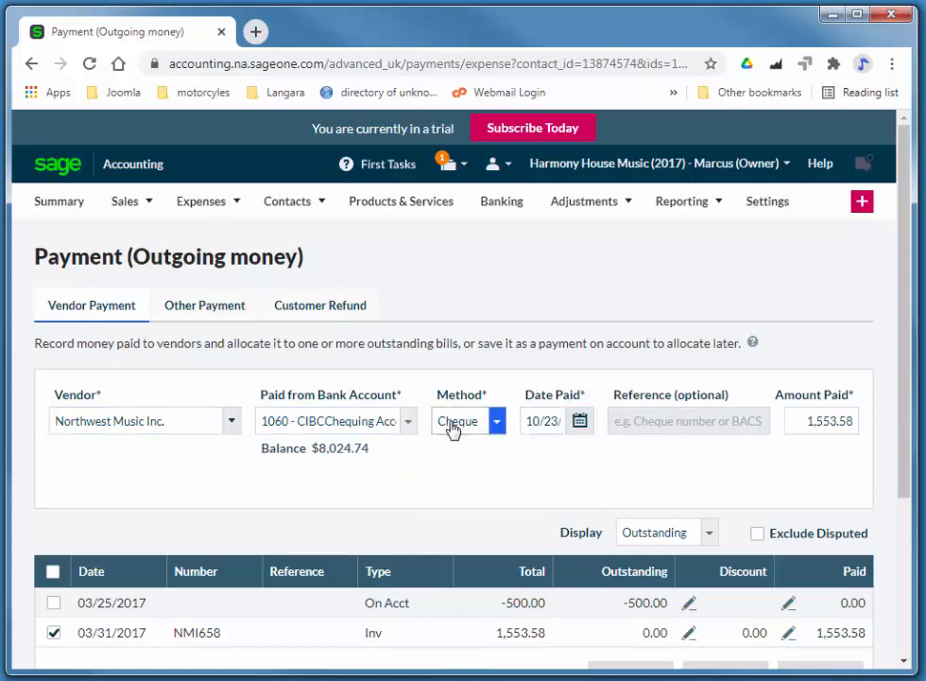
Set the payment's date paid to 3/31/17.
key("Tab")
type("3/")
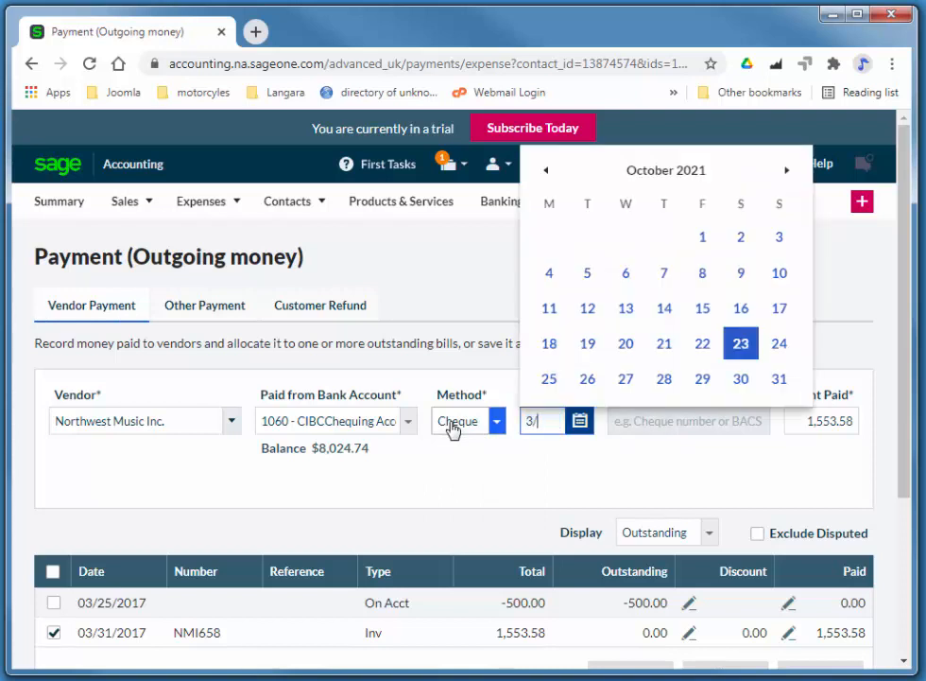
type("31/17")
key("Tab")
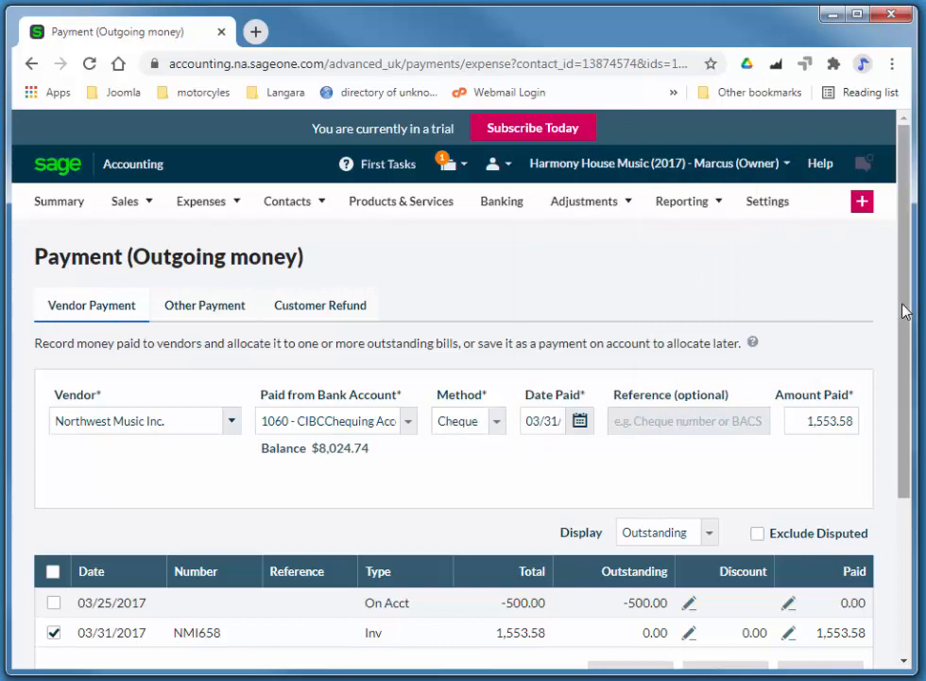
Include the 03/25/2017 on-account prepayment in the allocation and save the payment with the "I'll print this cheque later" option.
scroll(904, 312, "down", 2)
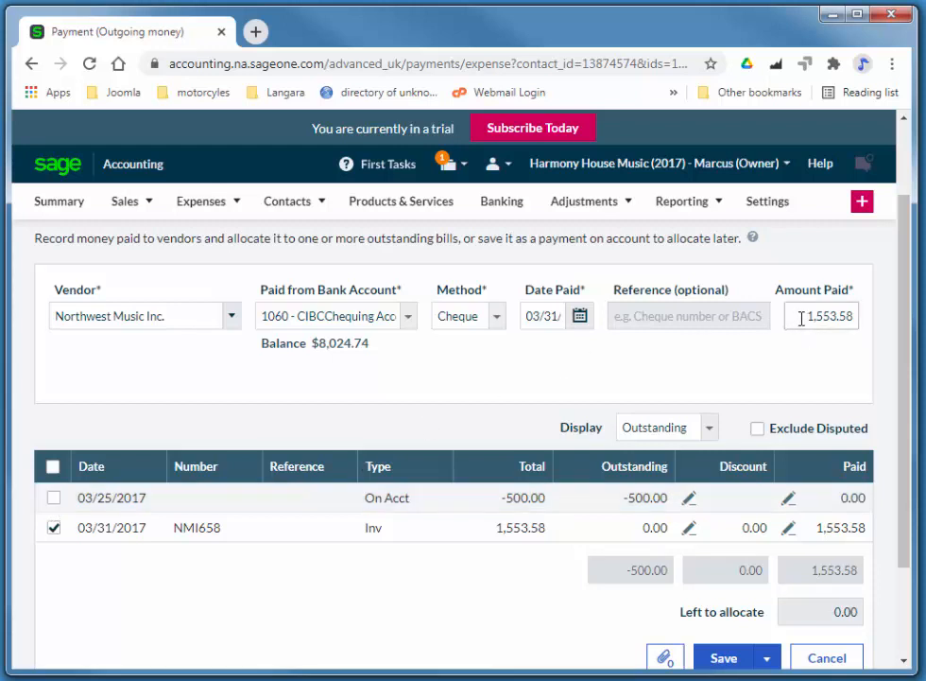
left_click(53, 499)
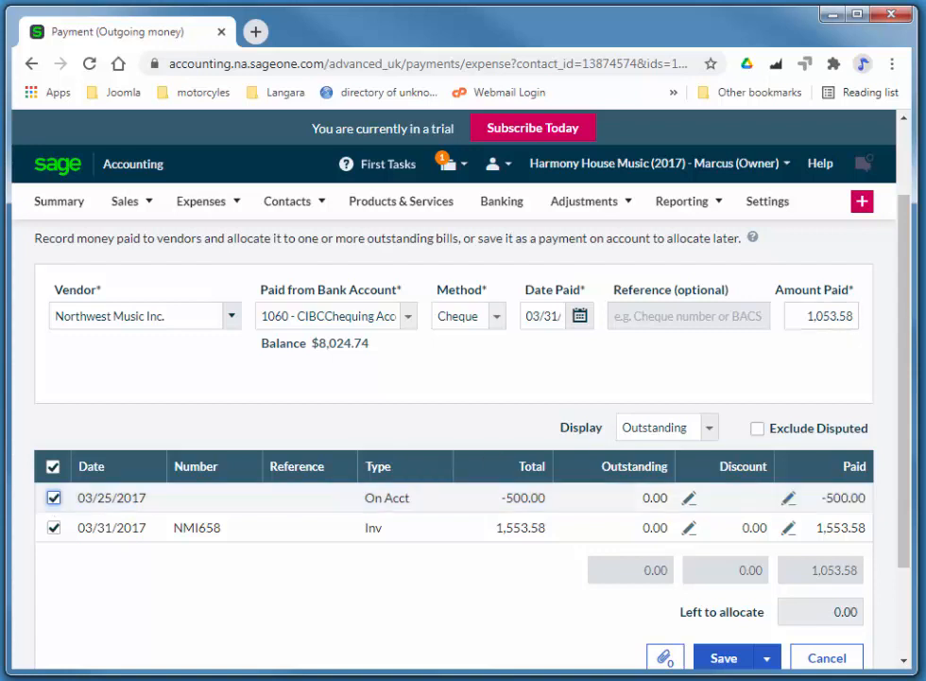
left_click_drag(904, 467, 910, 595)
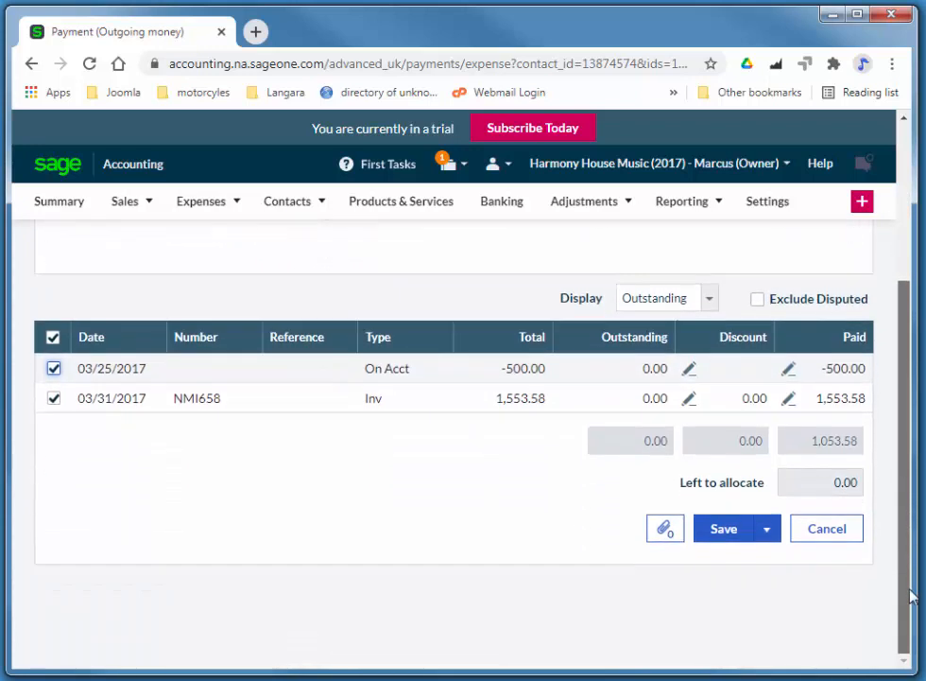
left_click(724, 532)
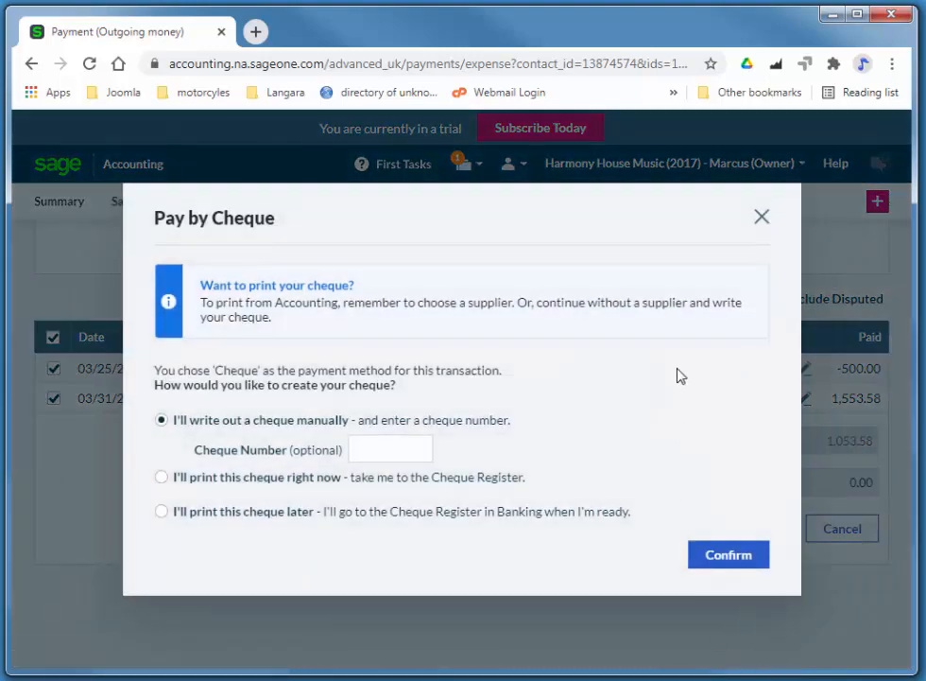
left_click(162, 512)
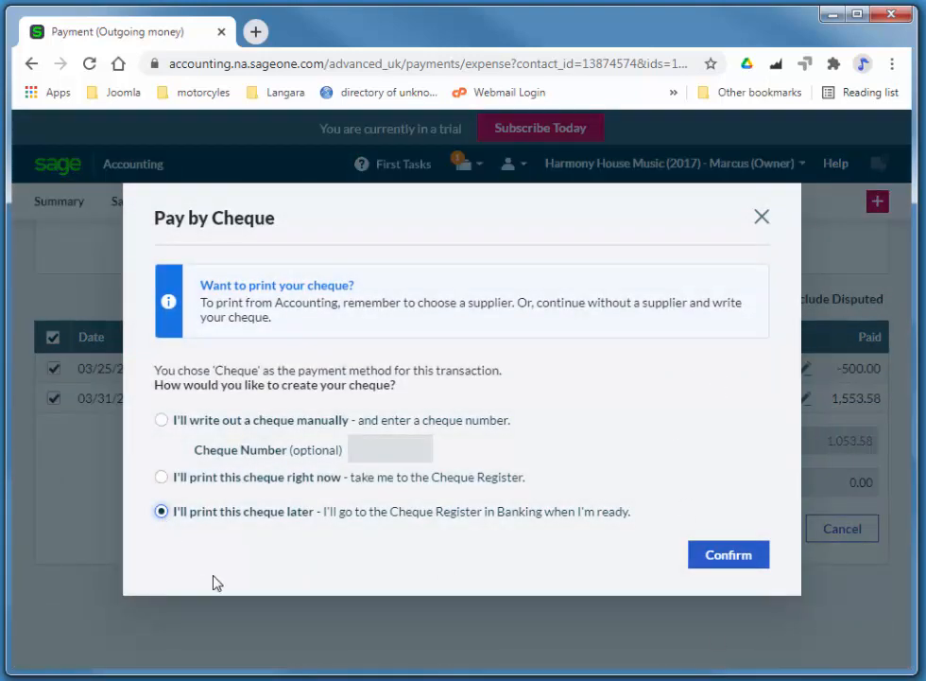
left_click(745, 557)
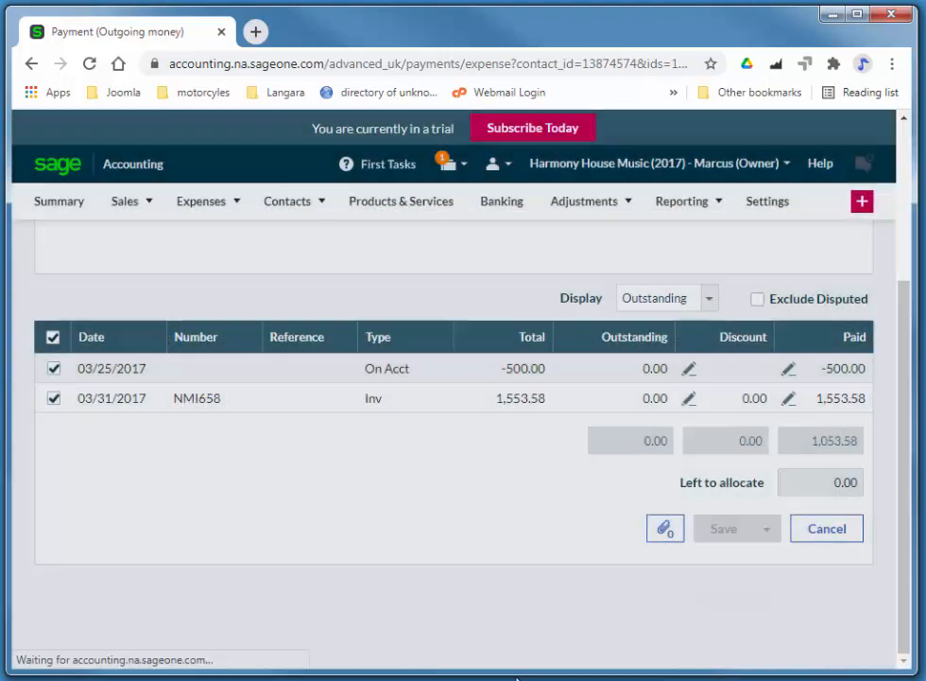